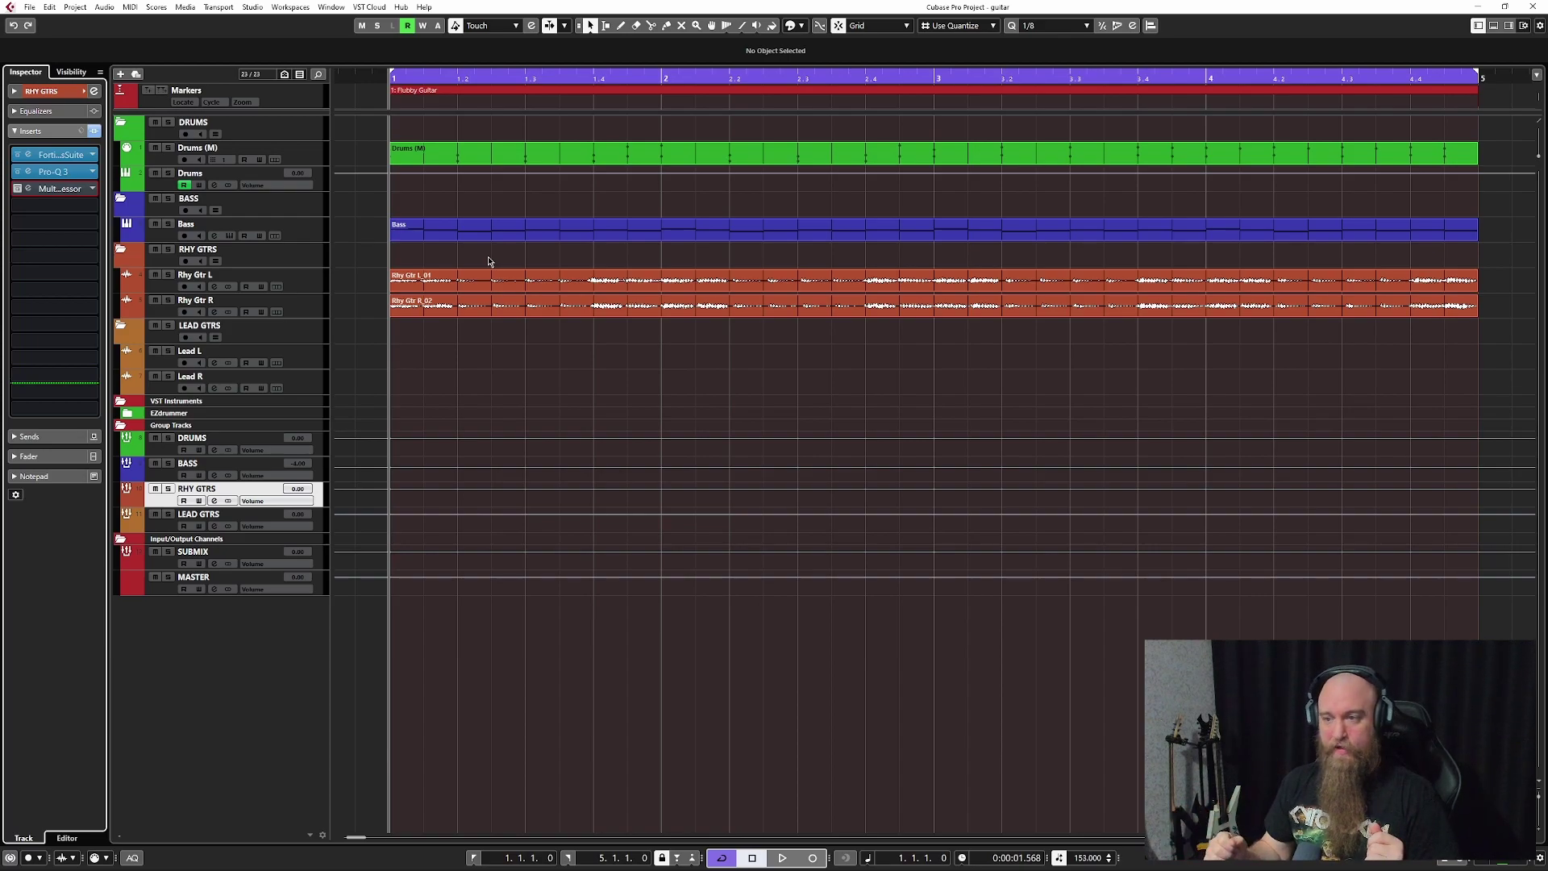
# Open the flat Pro-Q 3 on the guitar bus, check the MultibandCompressor, and position the EQ window
pyautogui.click(60, 169)
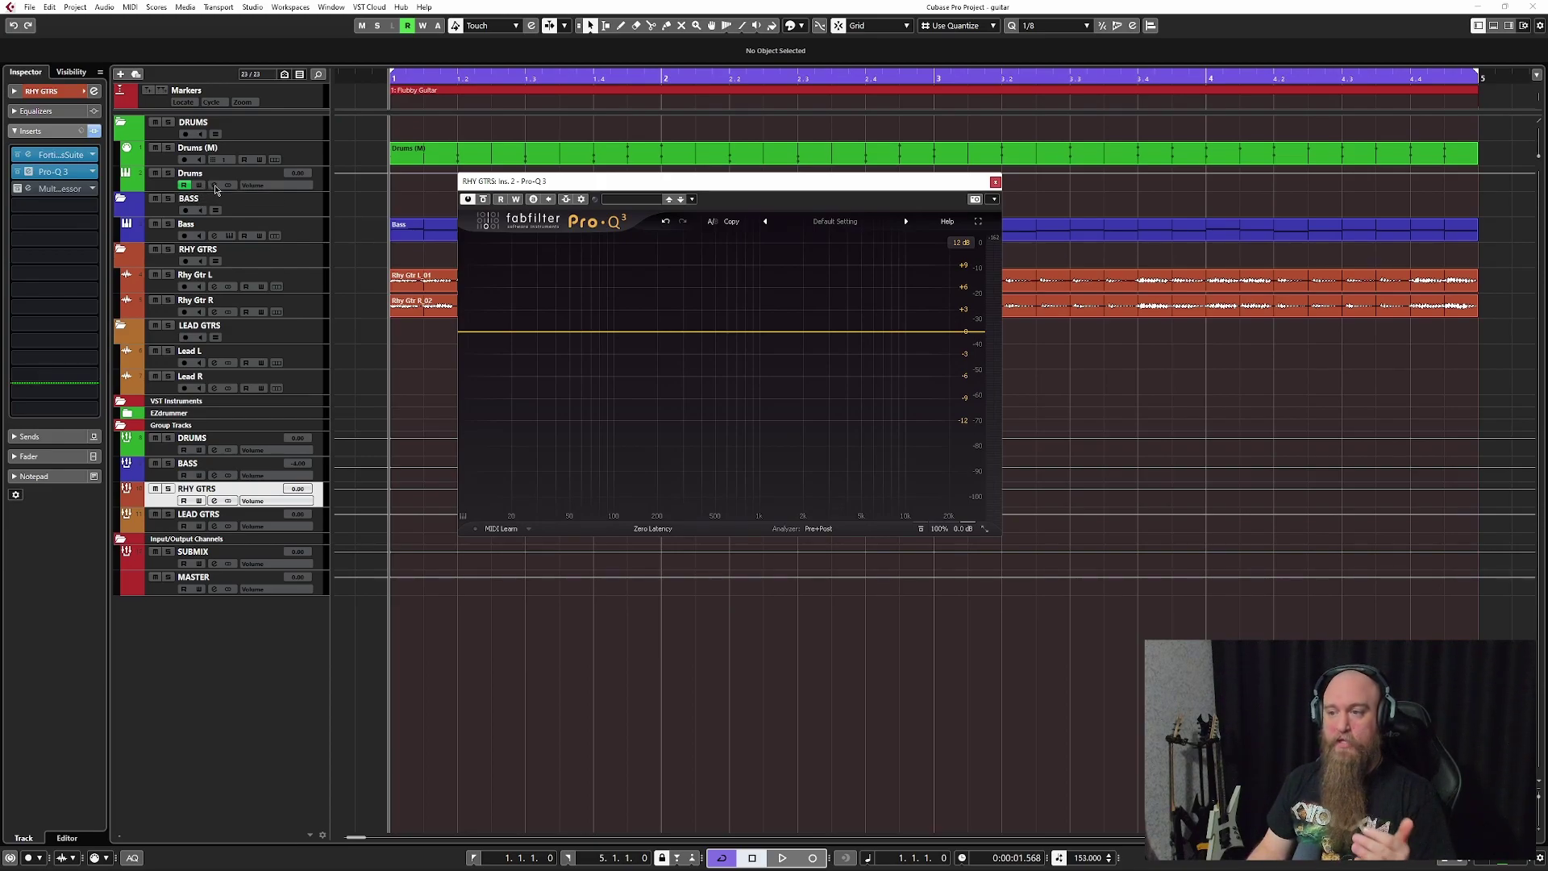
pyautogui.moveTo(687, 187); pyautogui.dragTo(622, 206)
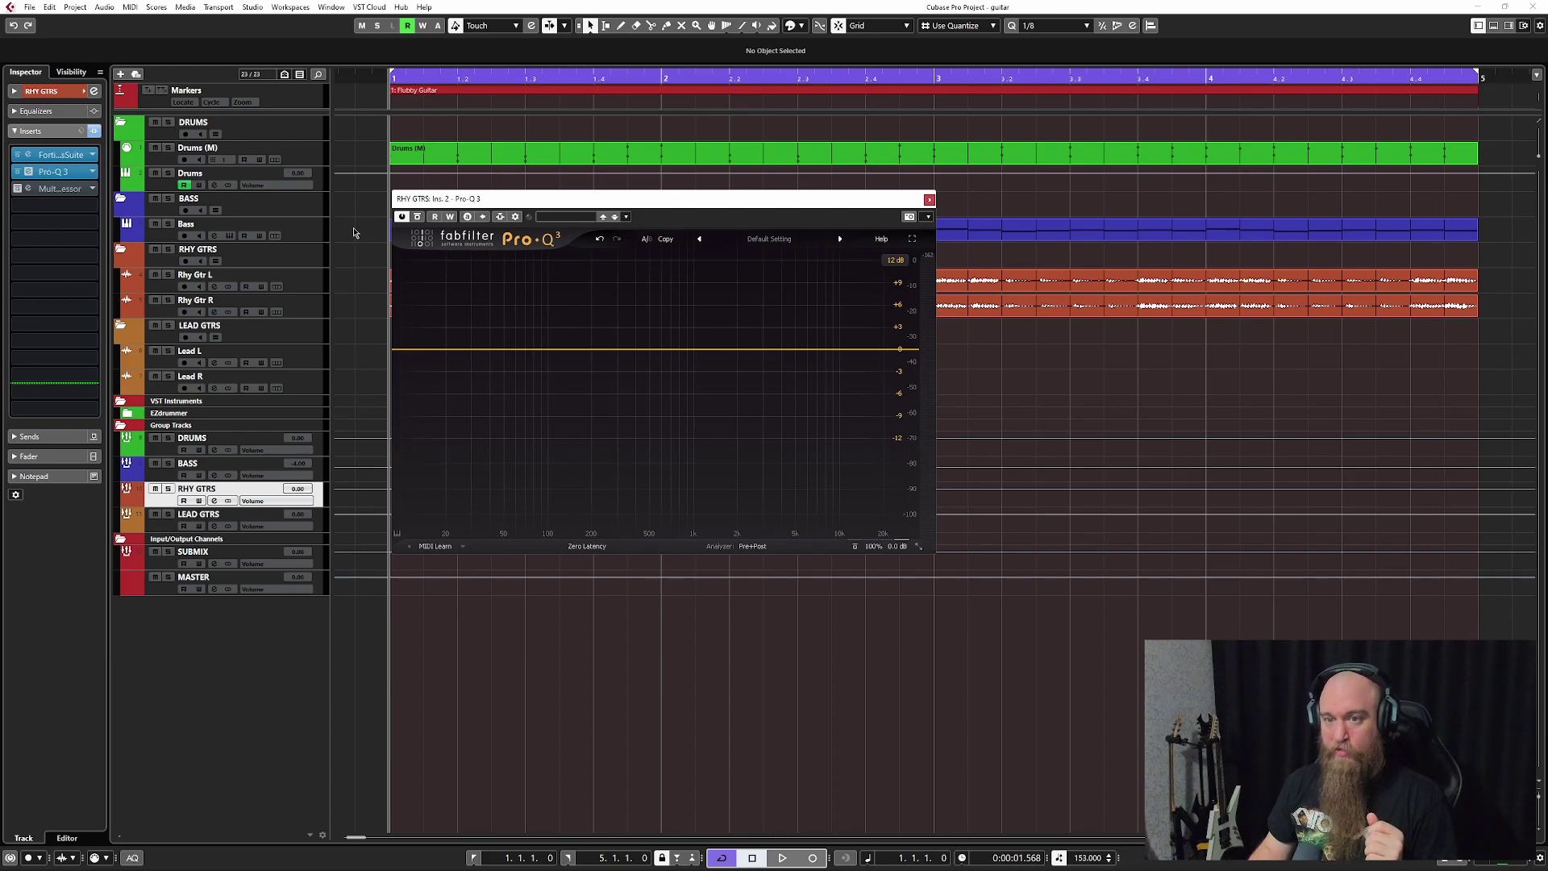
pyautogui.click(58, 190)
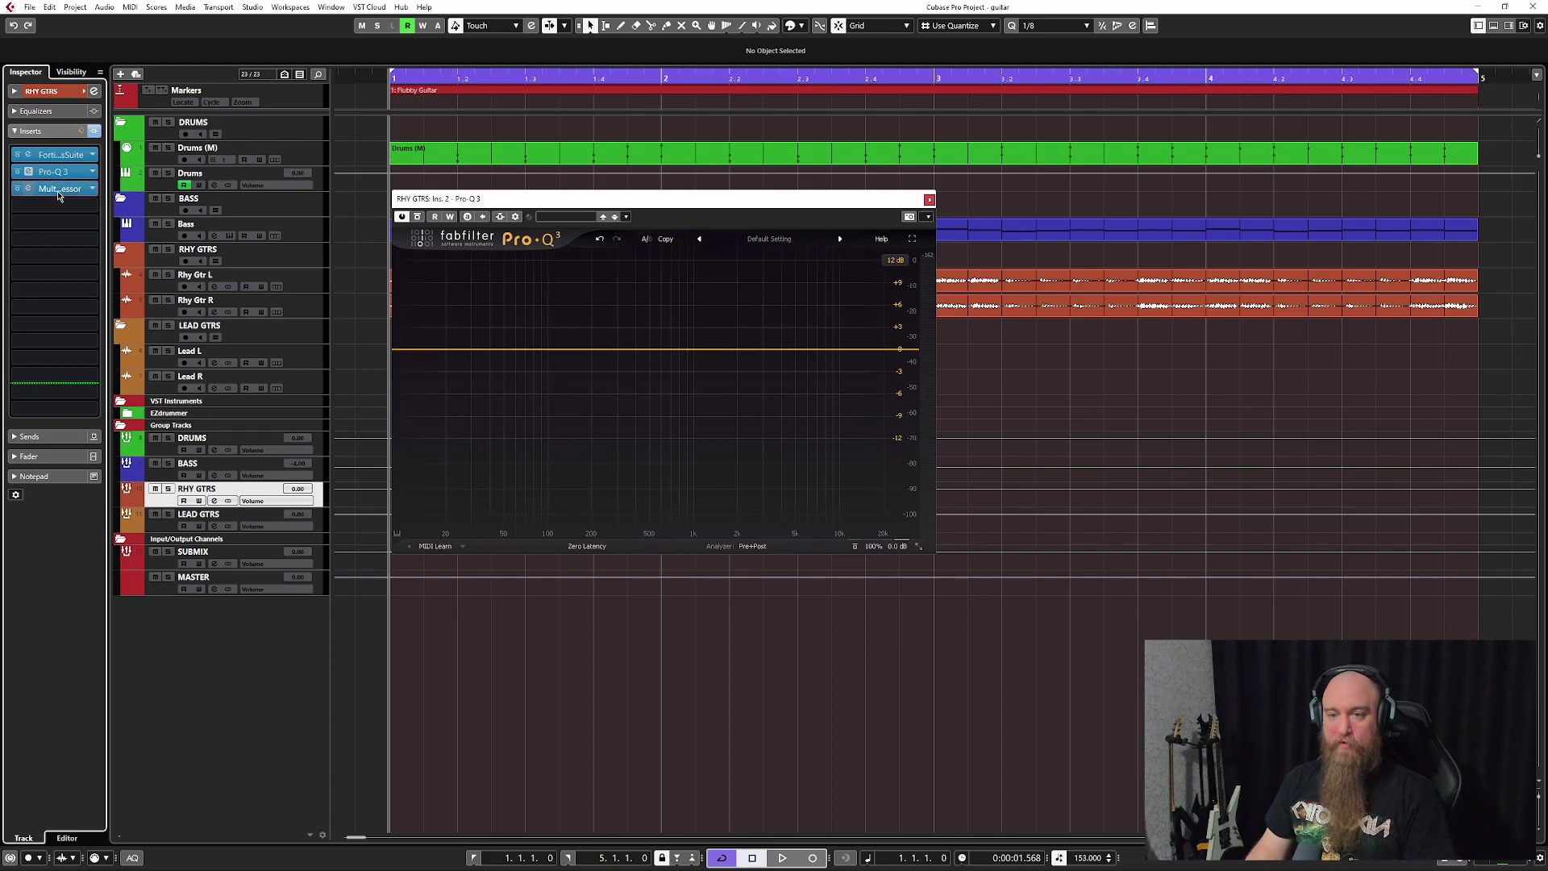
pyautogui.click(714, 202)
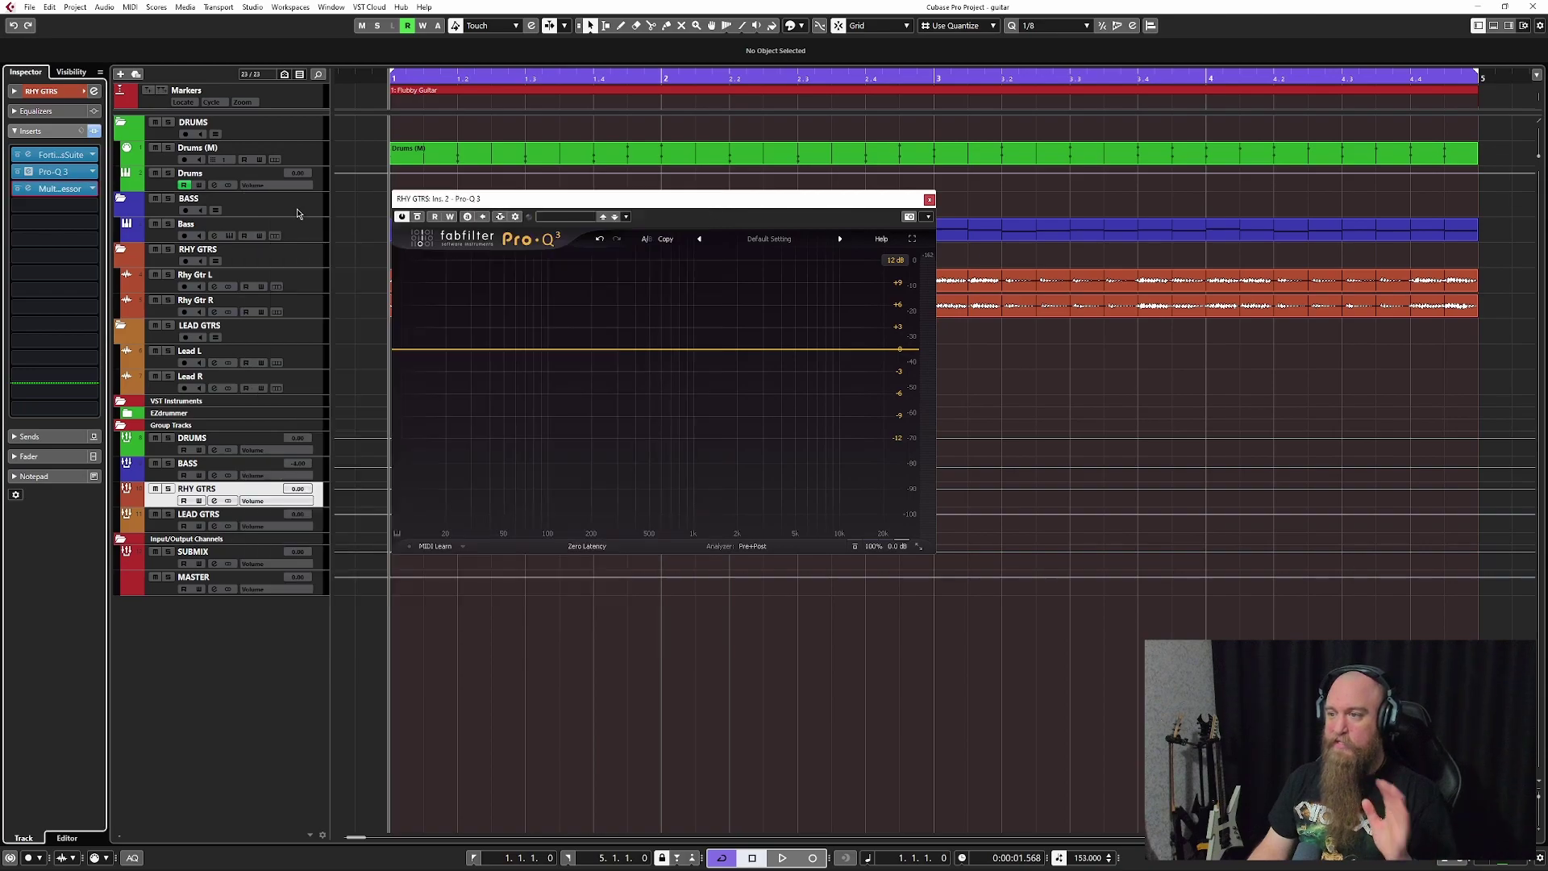
pyautogui.moveTo(546, 202); pyautogui.dragTo(598, 269)
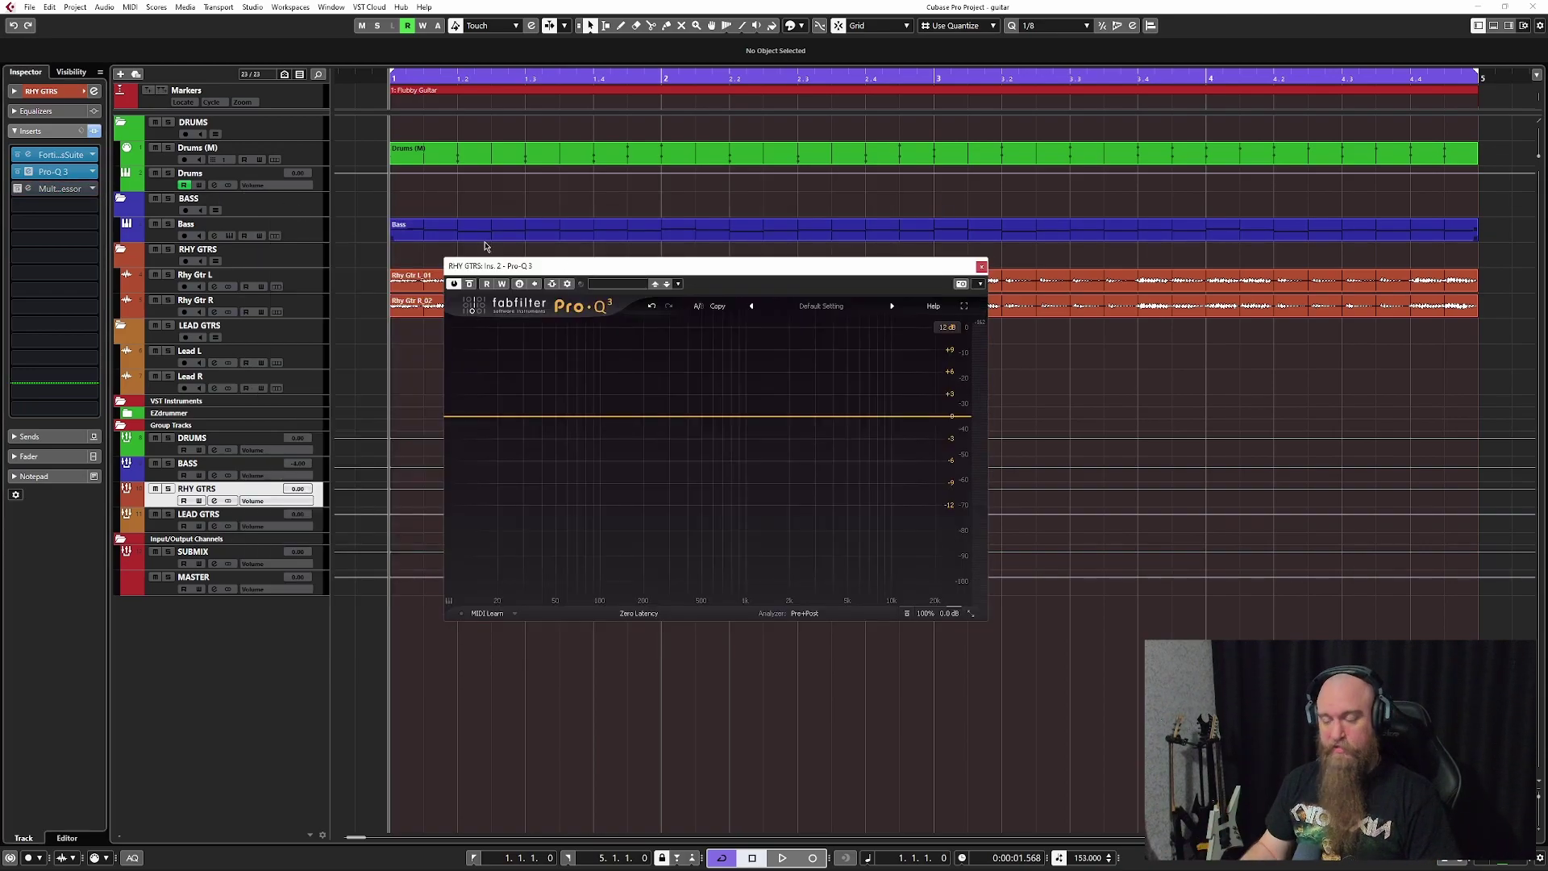
# Play the full mix through the flat Pro-Q 3 to watch the guitar spectrum, then stop
pyautogui.press('space')
pyautogui.moveTo(659, 271); pyautogui.dragTo(637, 258)
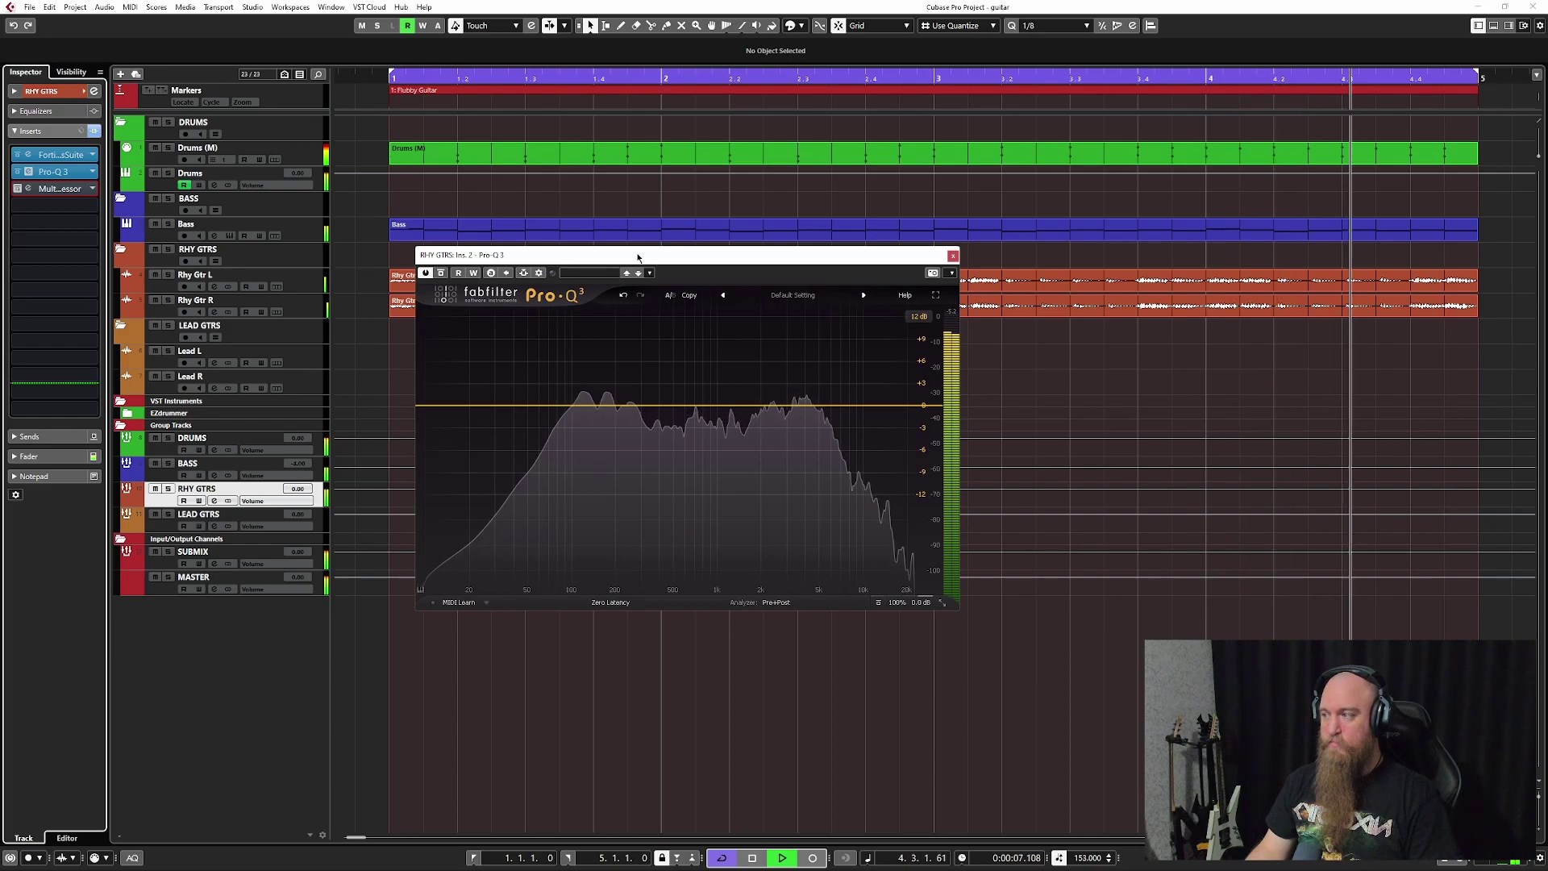
pyautogui.press('space')
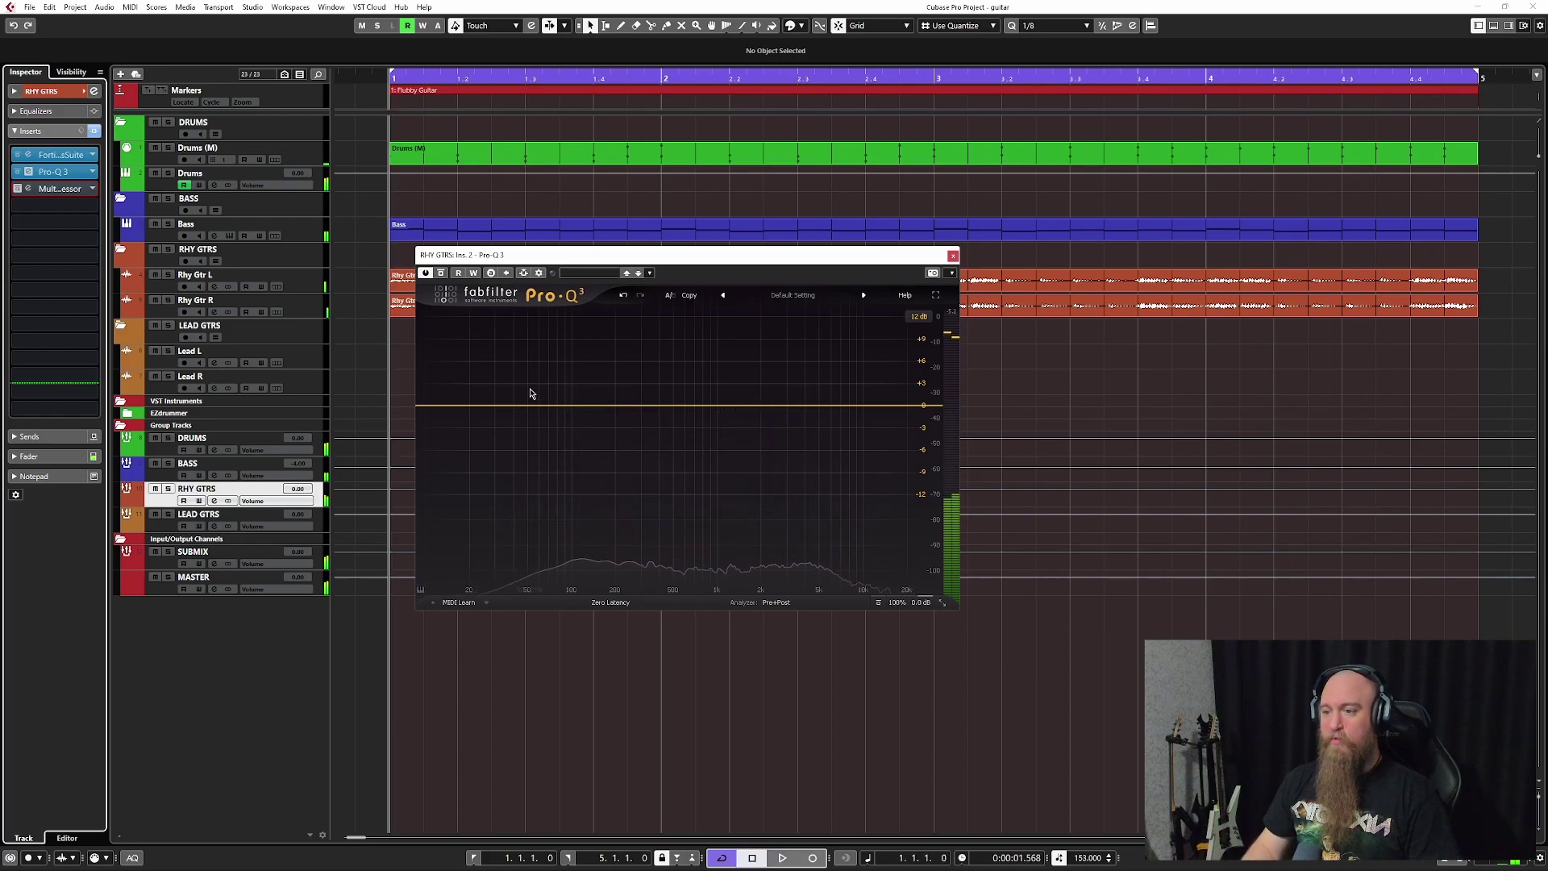
# Add a low-cut band at the bottom of the Pro-Q 3 curve and set it to 100 Hz
pyautogui.click(436, 406)
pyautogui.moveTo(435, 406); pyautogui.dragTo(464, 404)
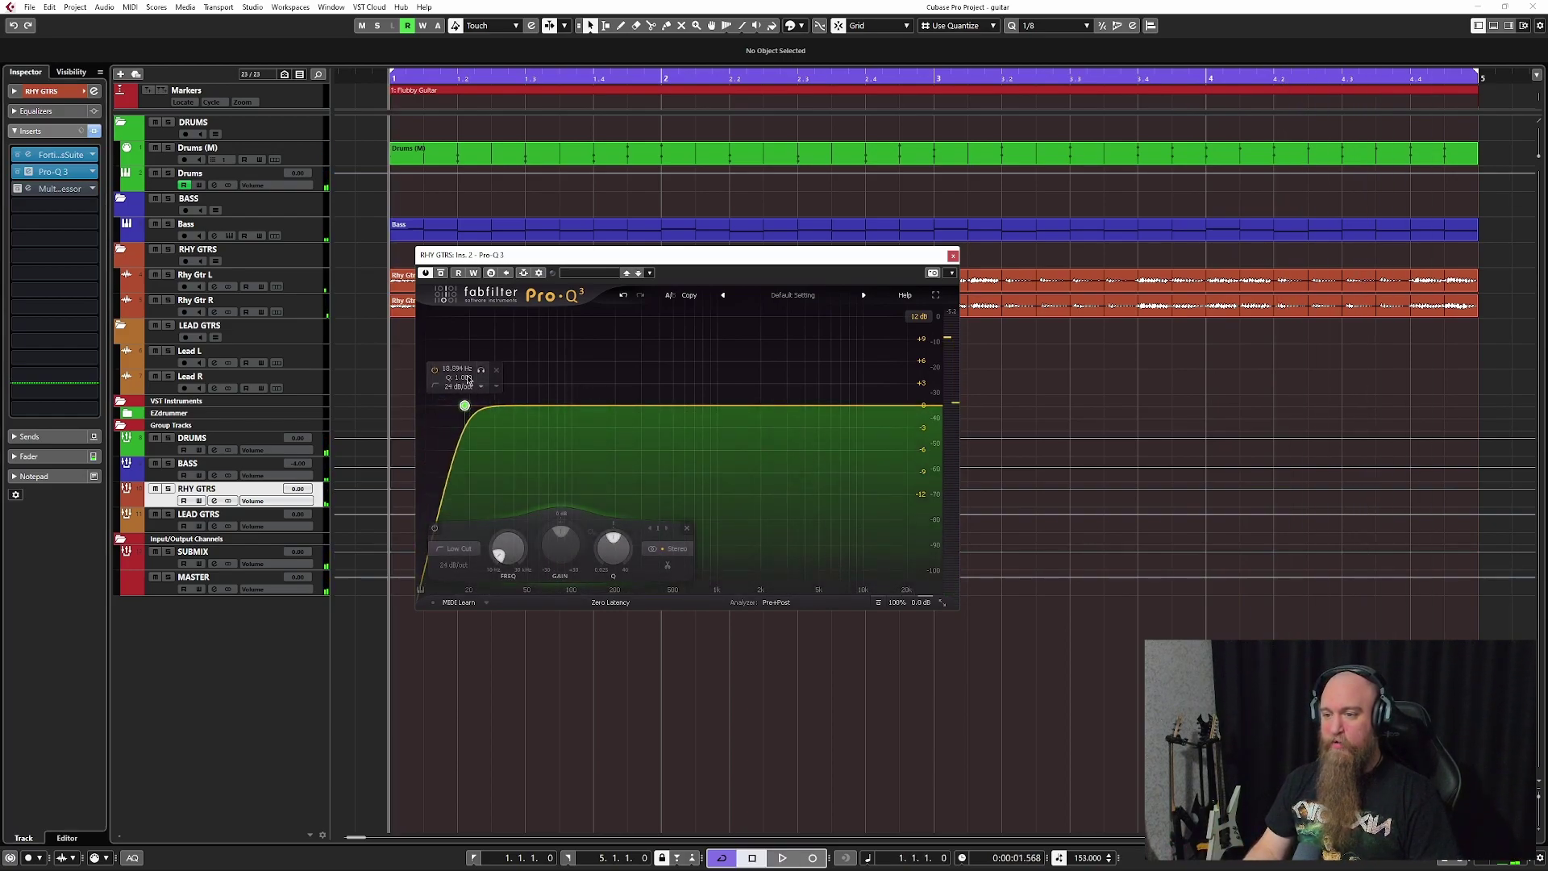
pyautogui.doubleClick(456, 369)
pyautogui.write('100')
pyautogui.press('Return')
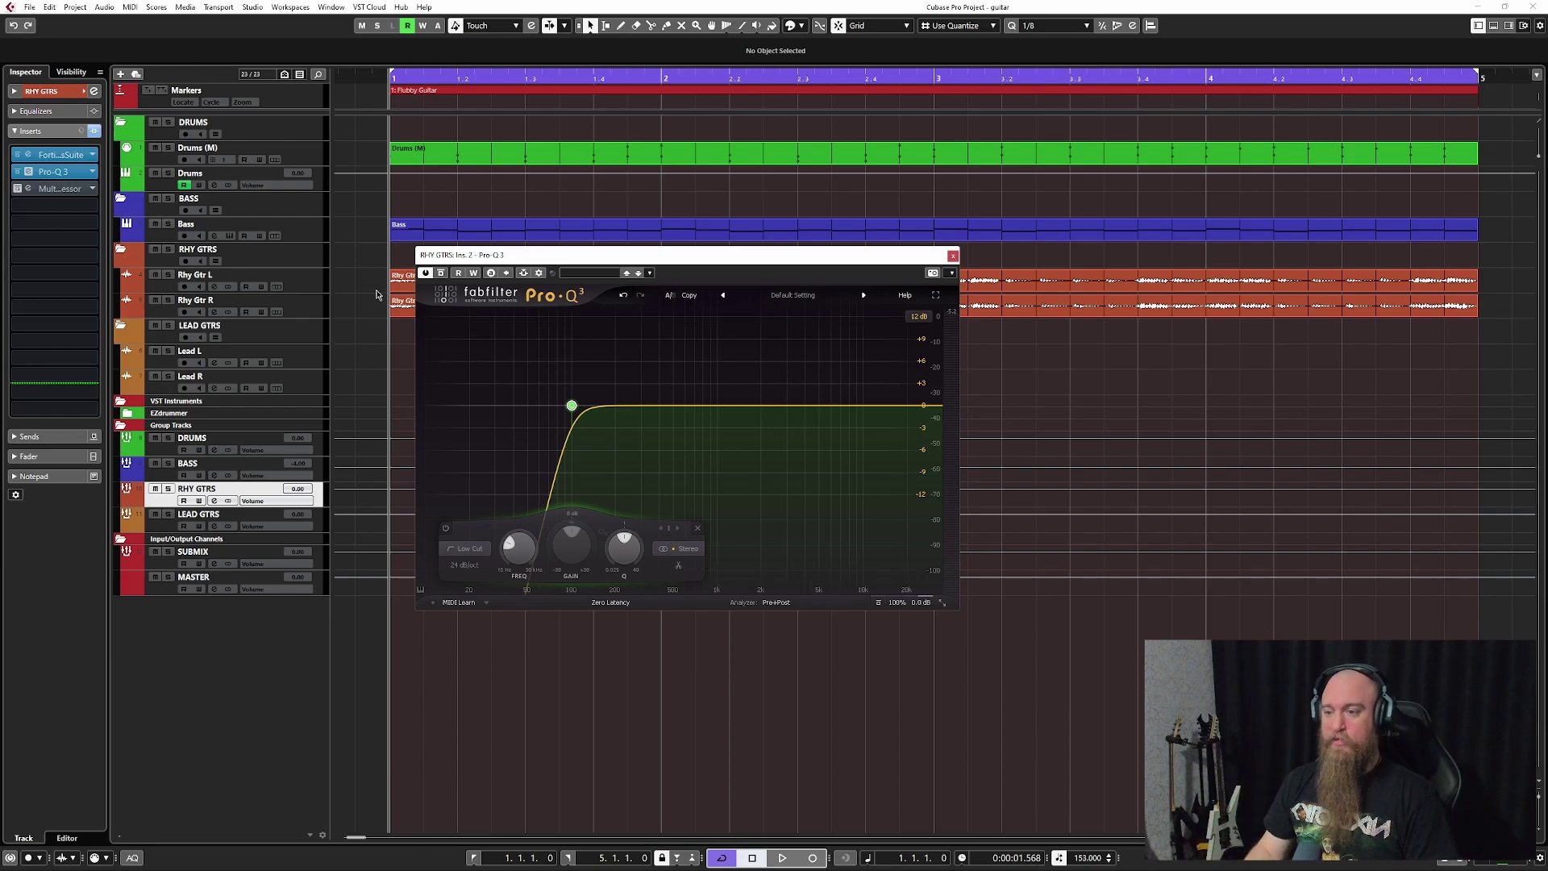
pyautogui.moveTo(603, 392)
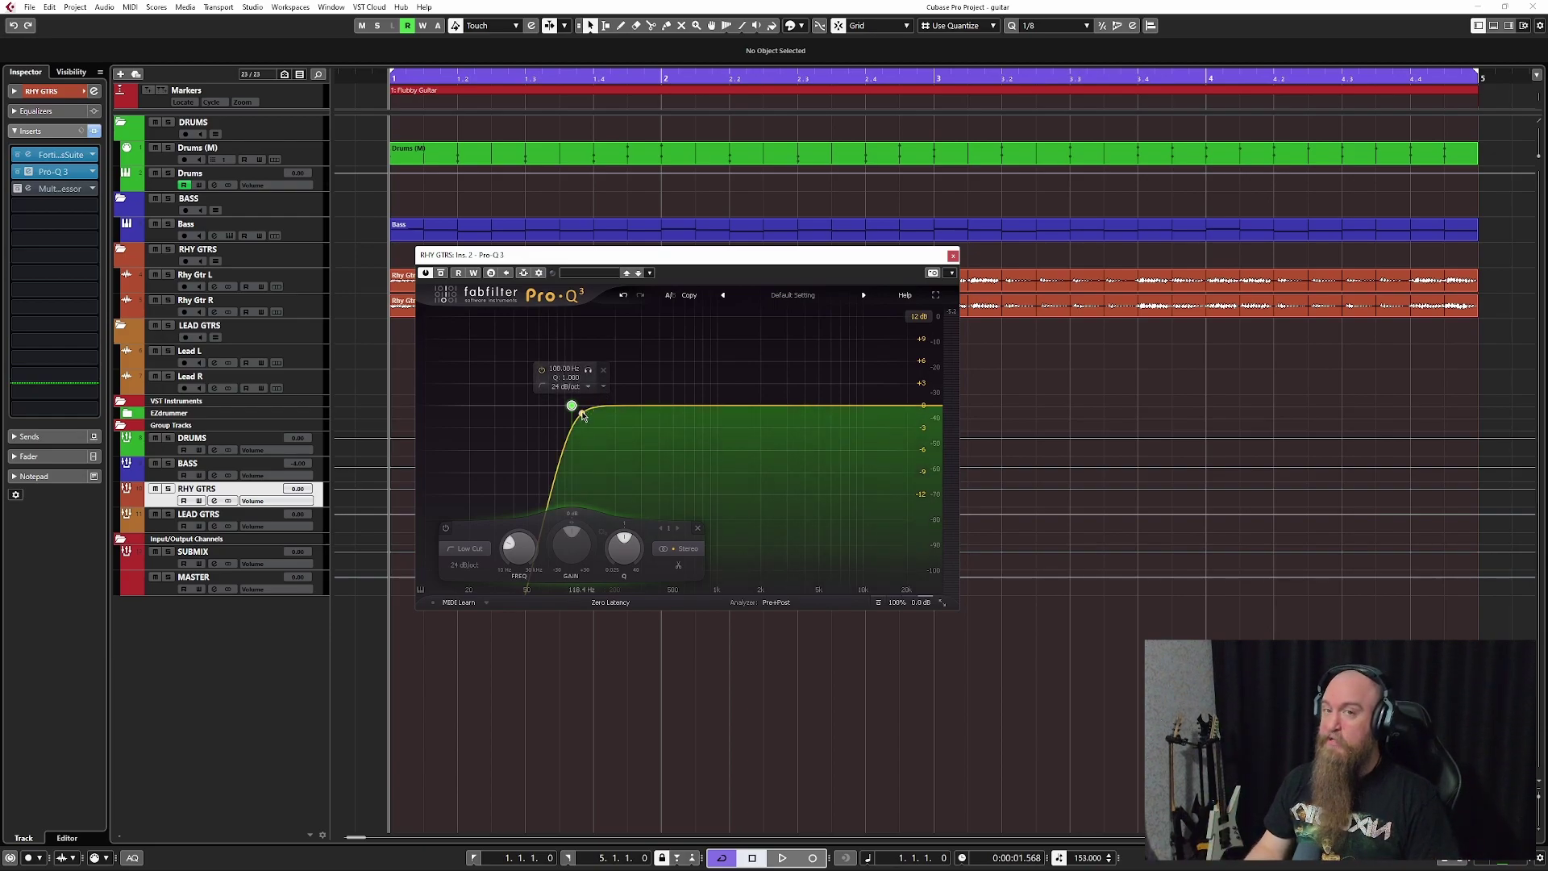
# Add a high-cut band at 7000 Hz and steepen the 100 Hz low cut to 30 dB/oct
pyautogui.doubleClick(914, 407)
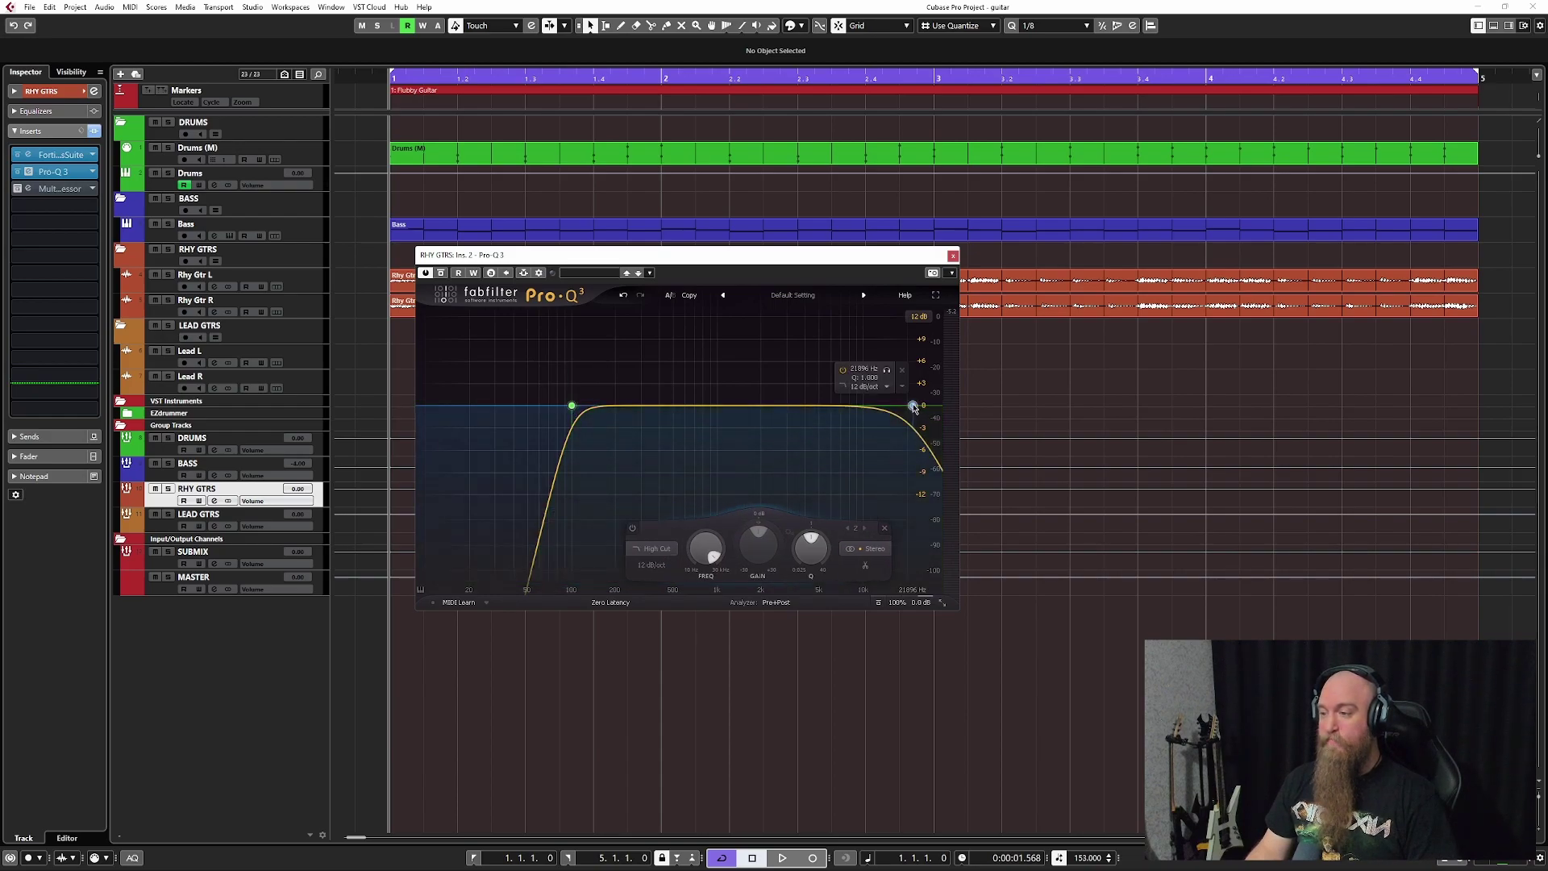
pyautogui.moveTo(914, 408); pyautogui.dragTo(880, 405)
pyautogui.scroll(2, 880, 404)
pyautogui.doubleClick(859, 368)
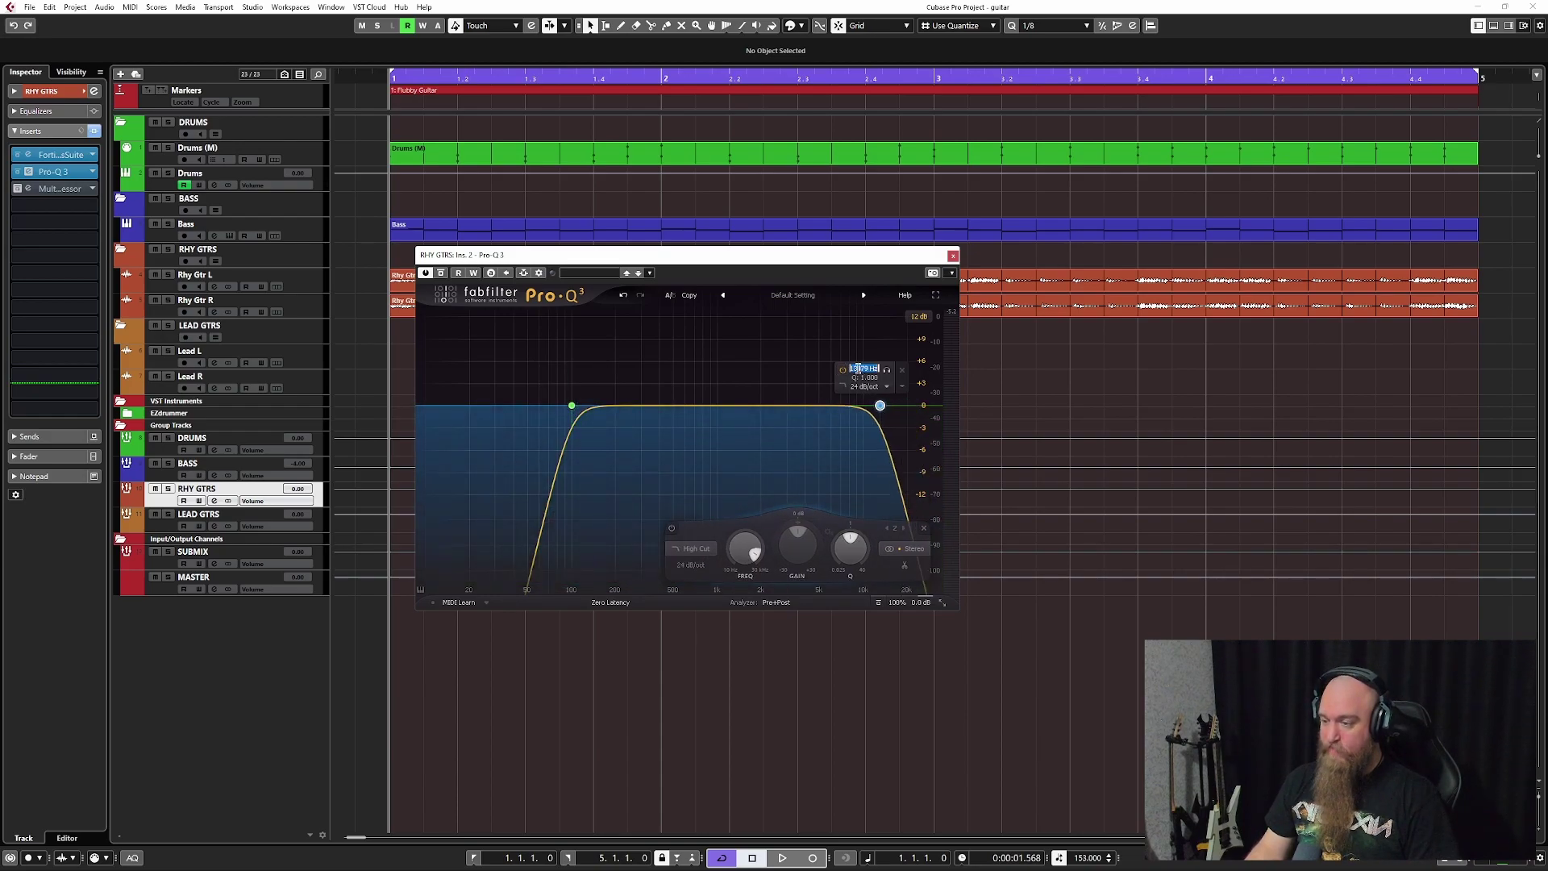
pyautogui.write('7000')
pyautogui.press('Return')
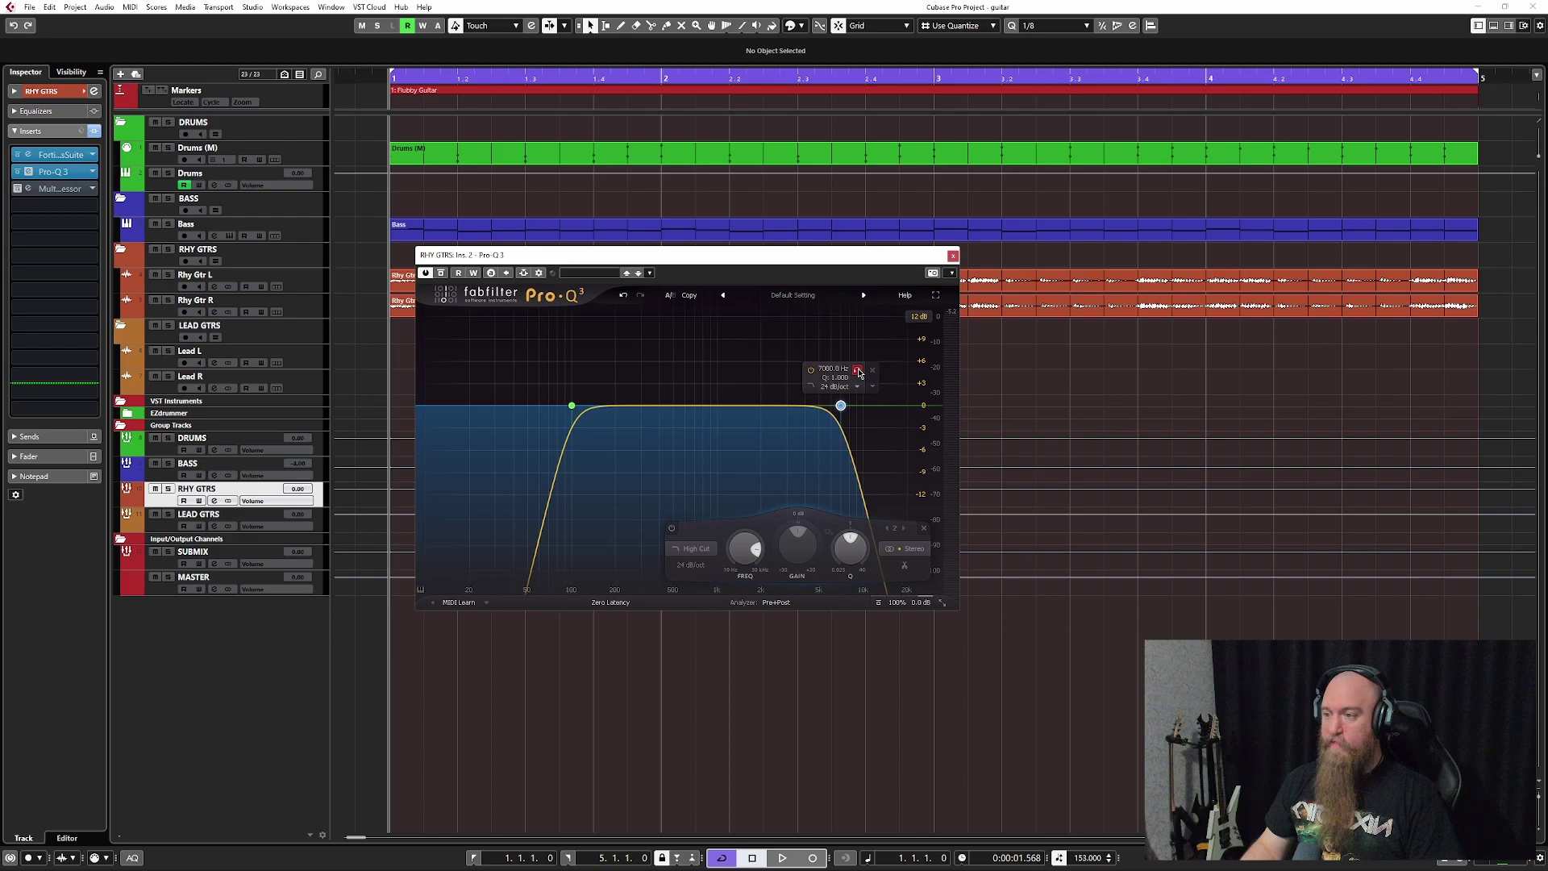
pyautogui.click(887, 447)
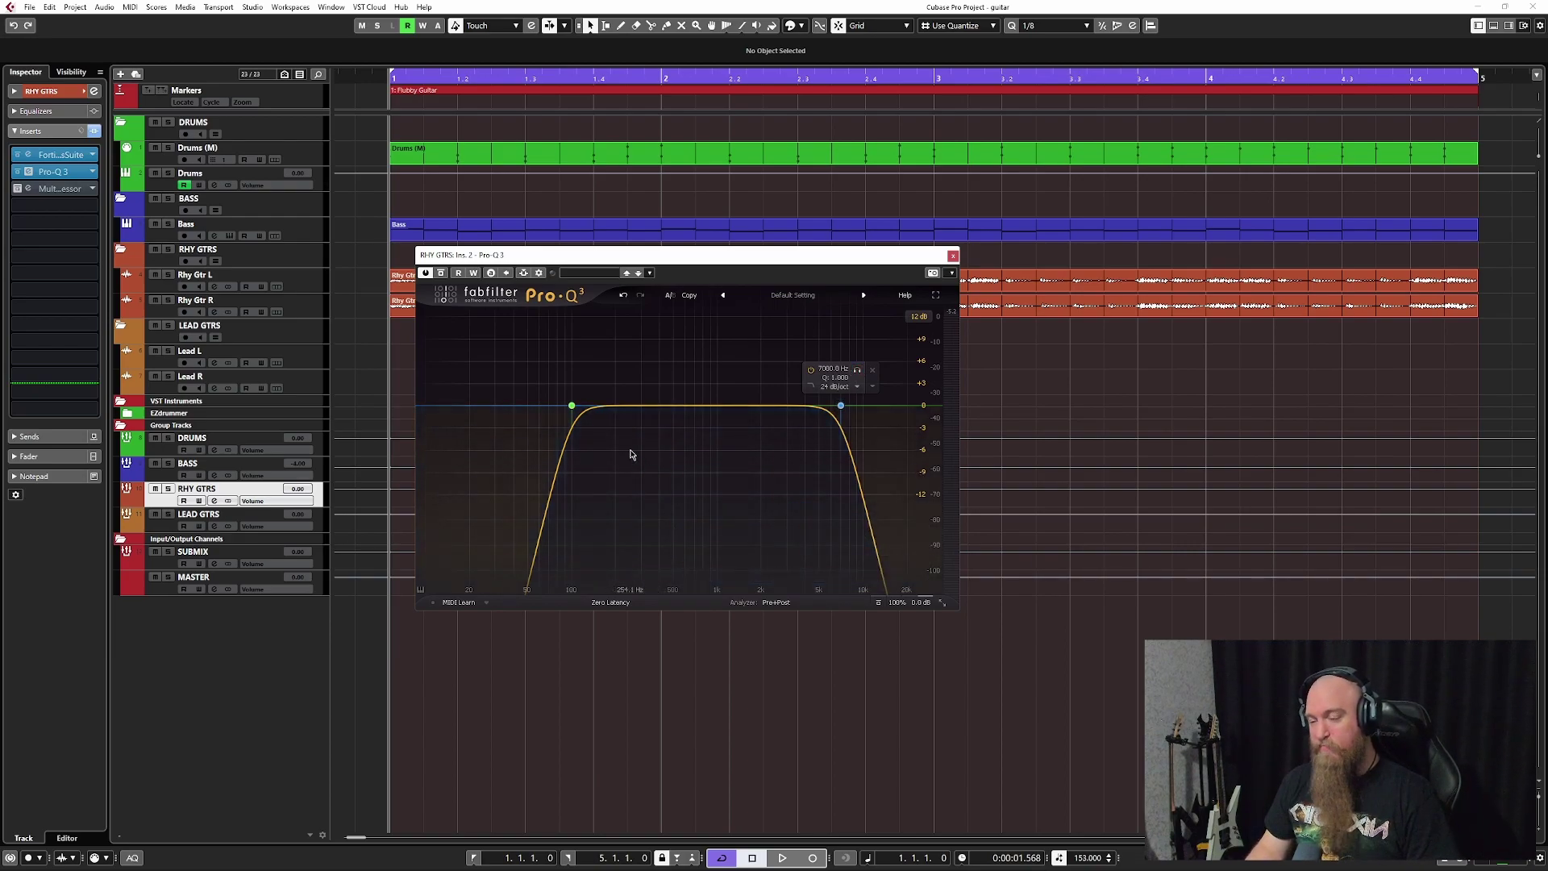
pyautogui.scroll(1, 593, 408)
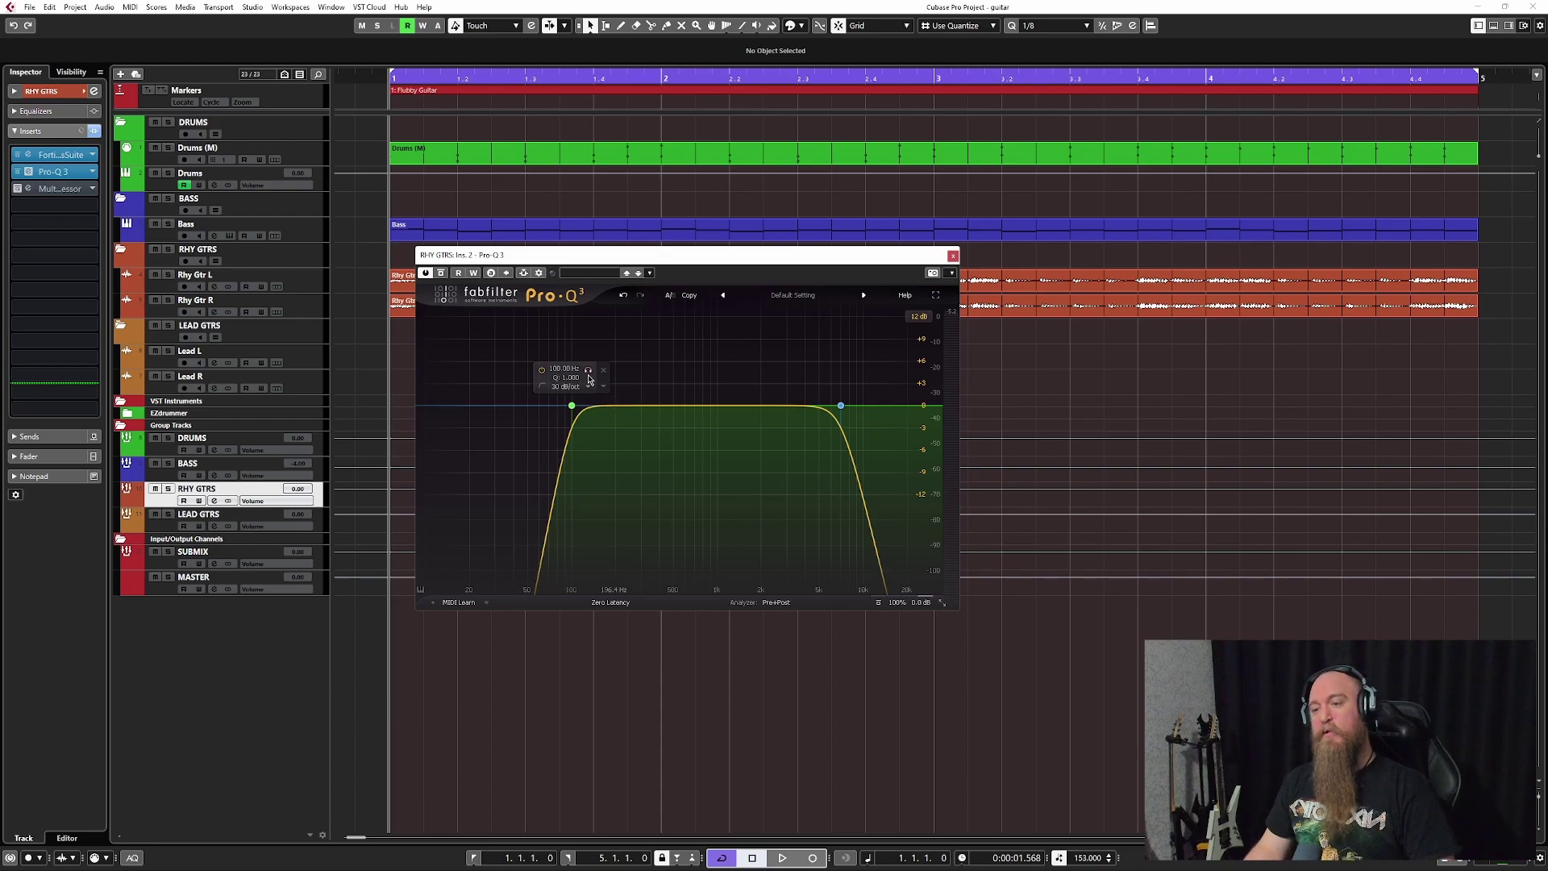
pyautogui.press('space')
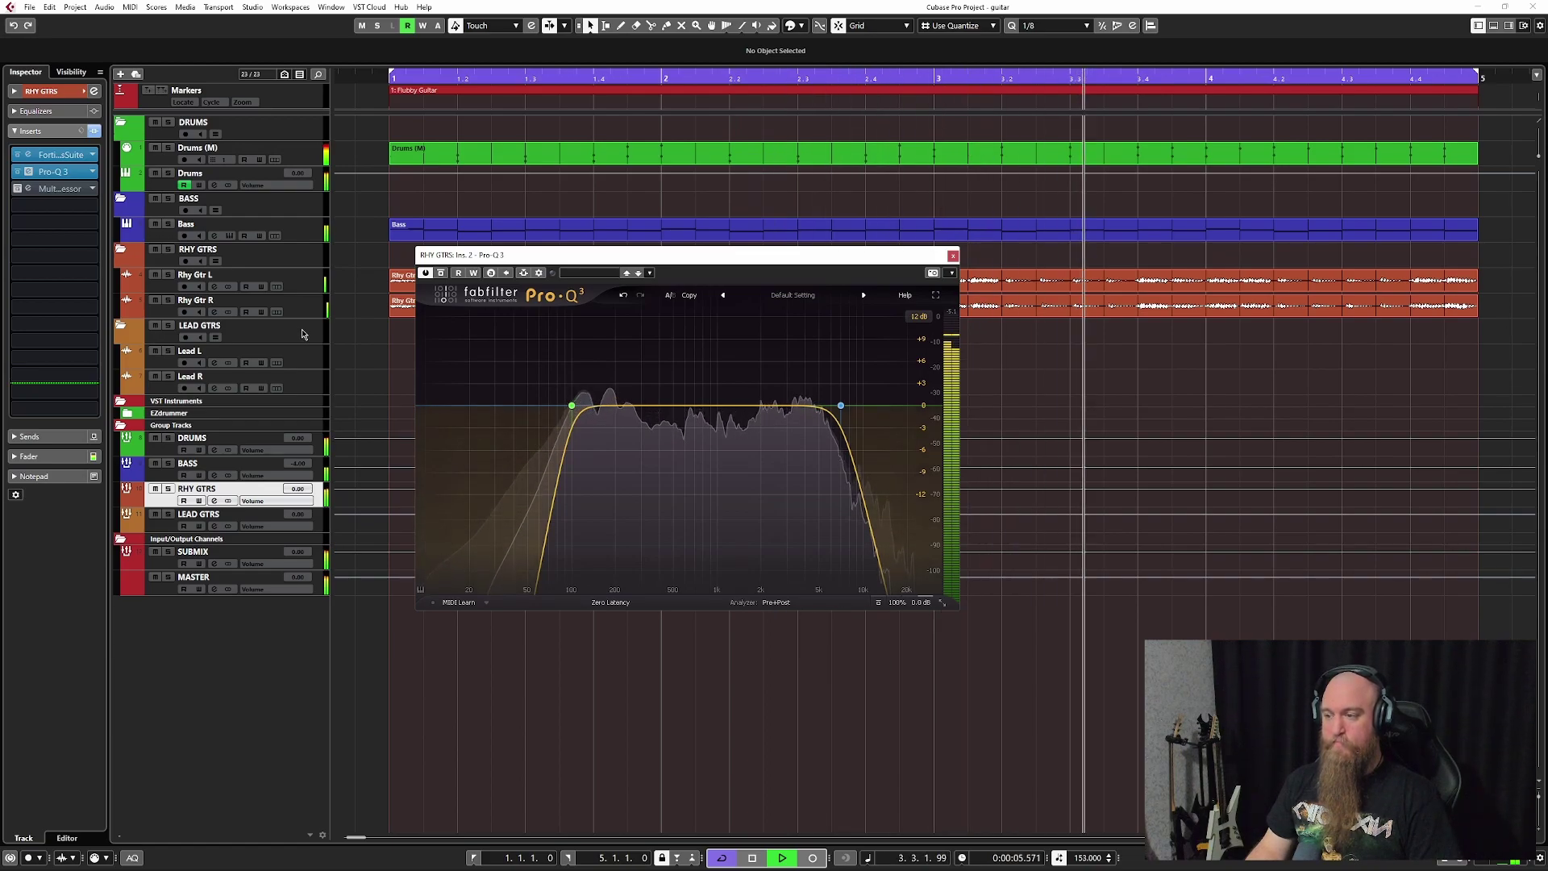
pyautogui.press('space')
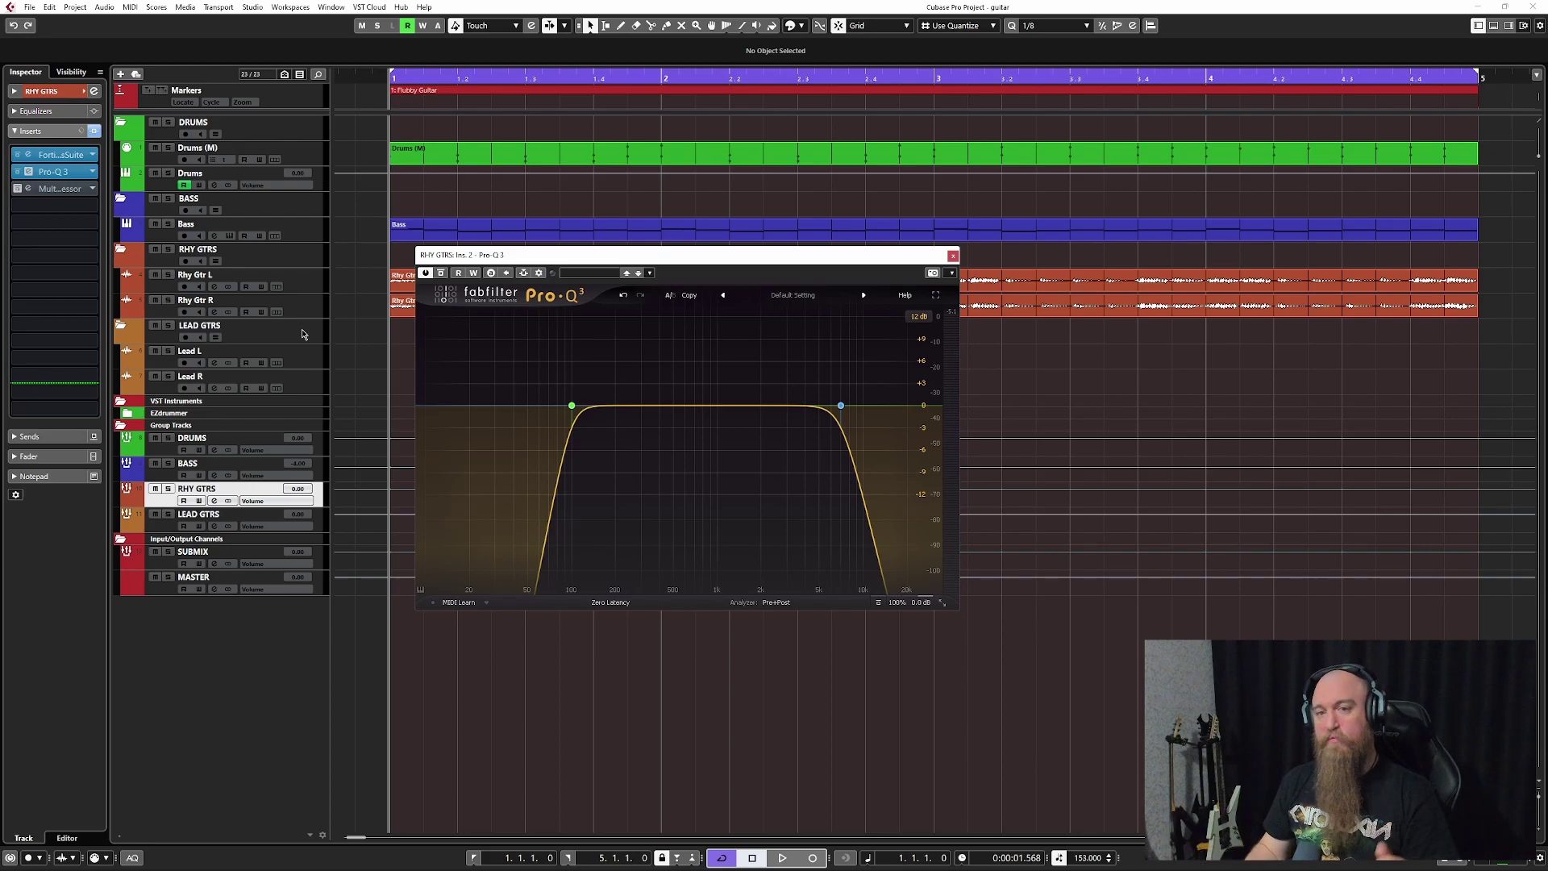
# Add a new band in the middle of the Pro-Q 3 curve at 400 Hz
pyautogui.click(645, 406)
pyautogui.doubleClick(637, 369)
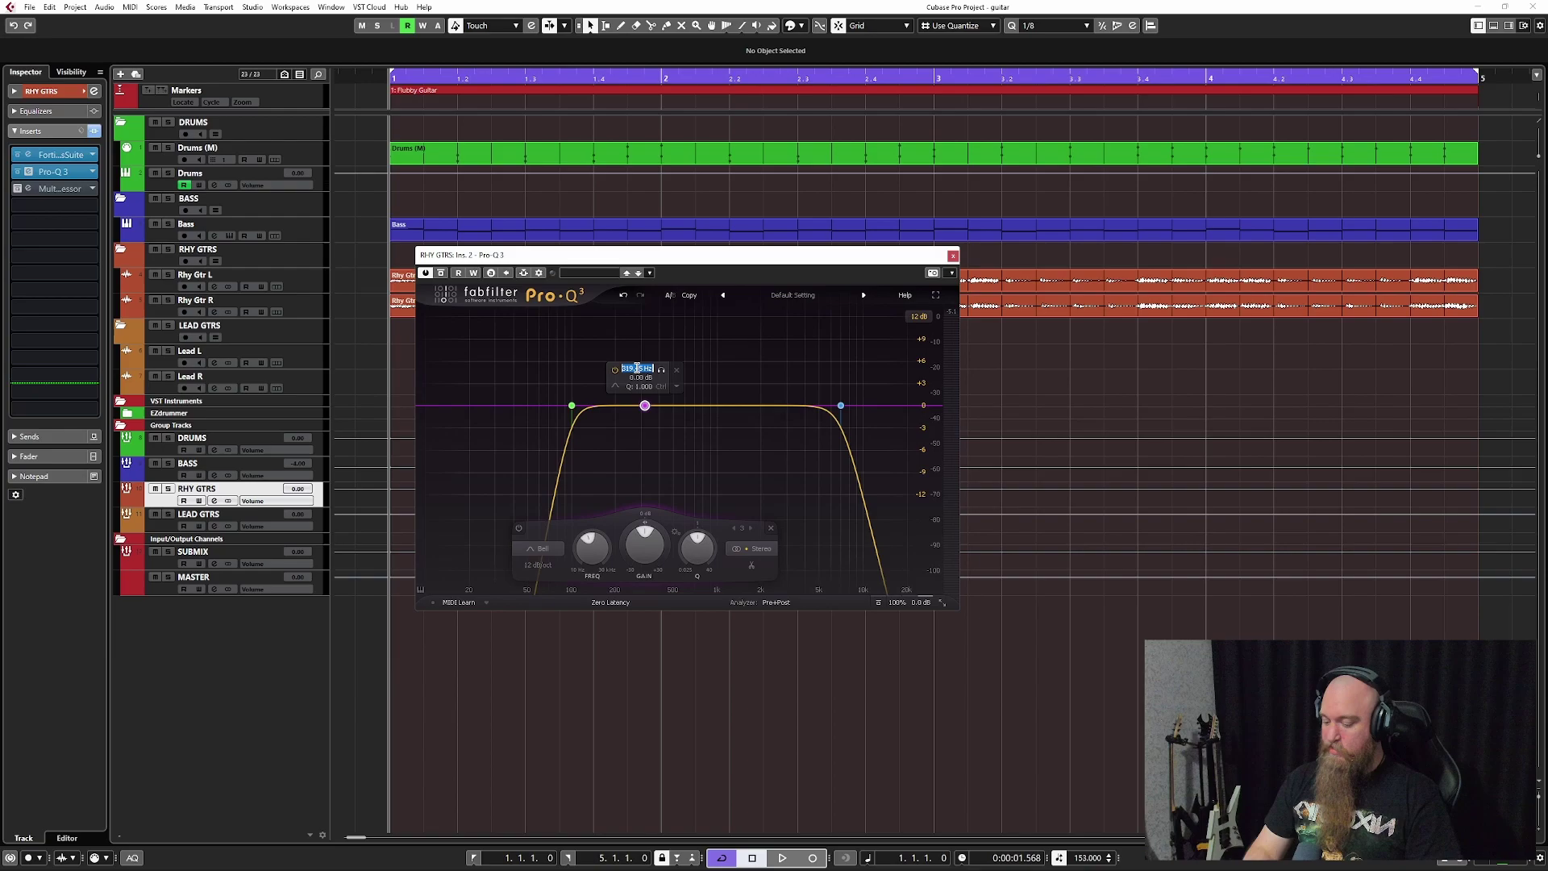
pyautogui.write('400')
pyautogui.press('Return')
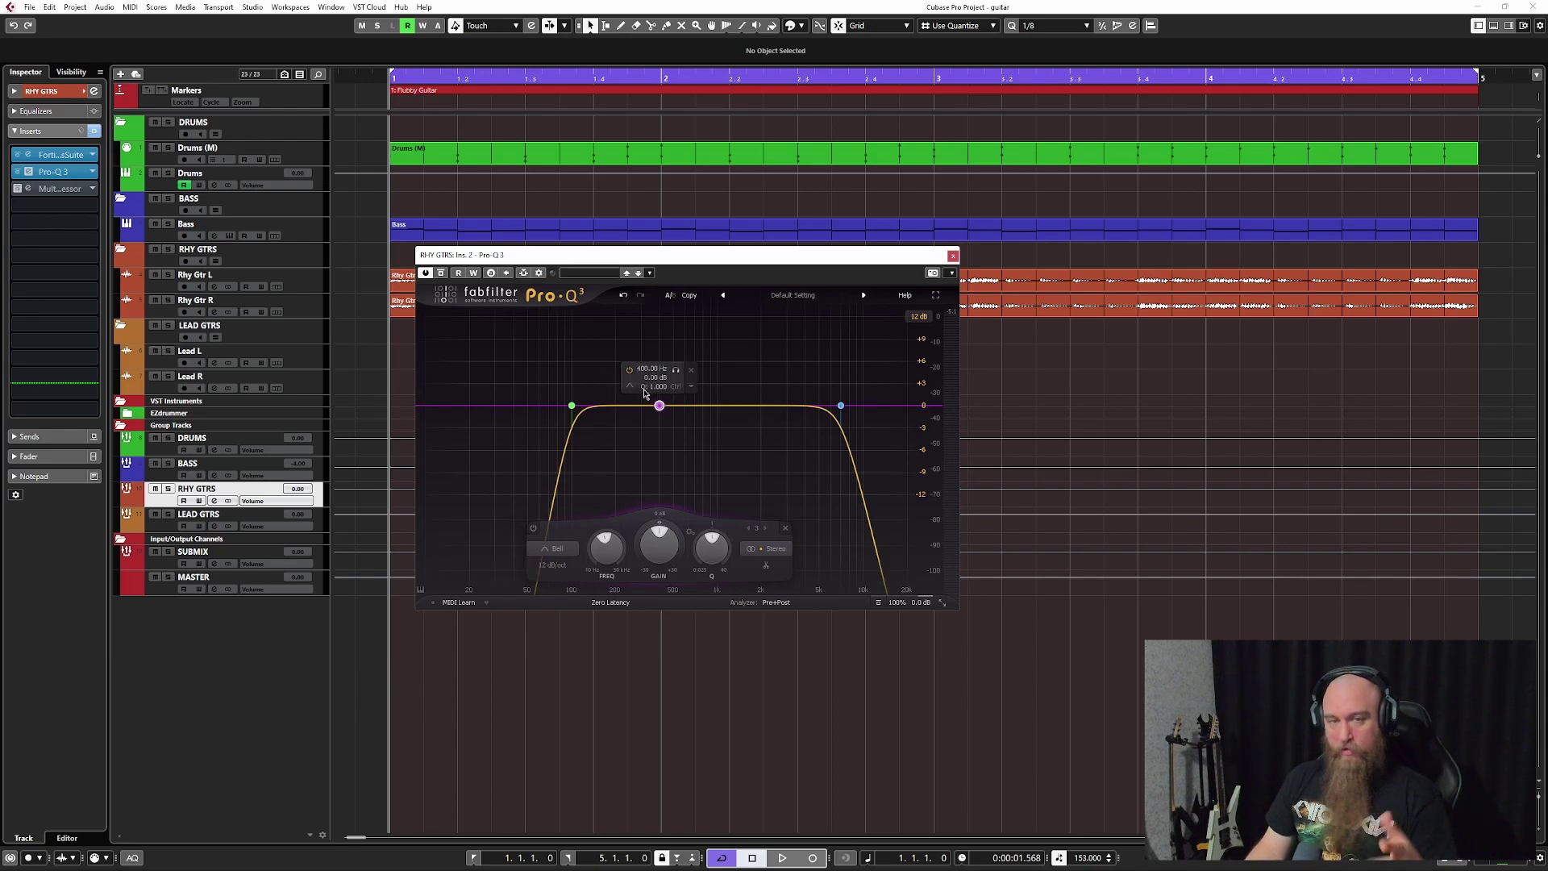
# Pull the 400 Hz band down into a dip and set its gain to -2 dB
pyautogui.moveTo(658, 549); pyautogui.dragTo(646, 586)
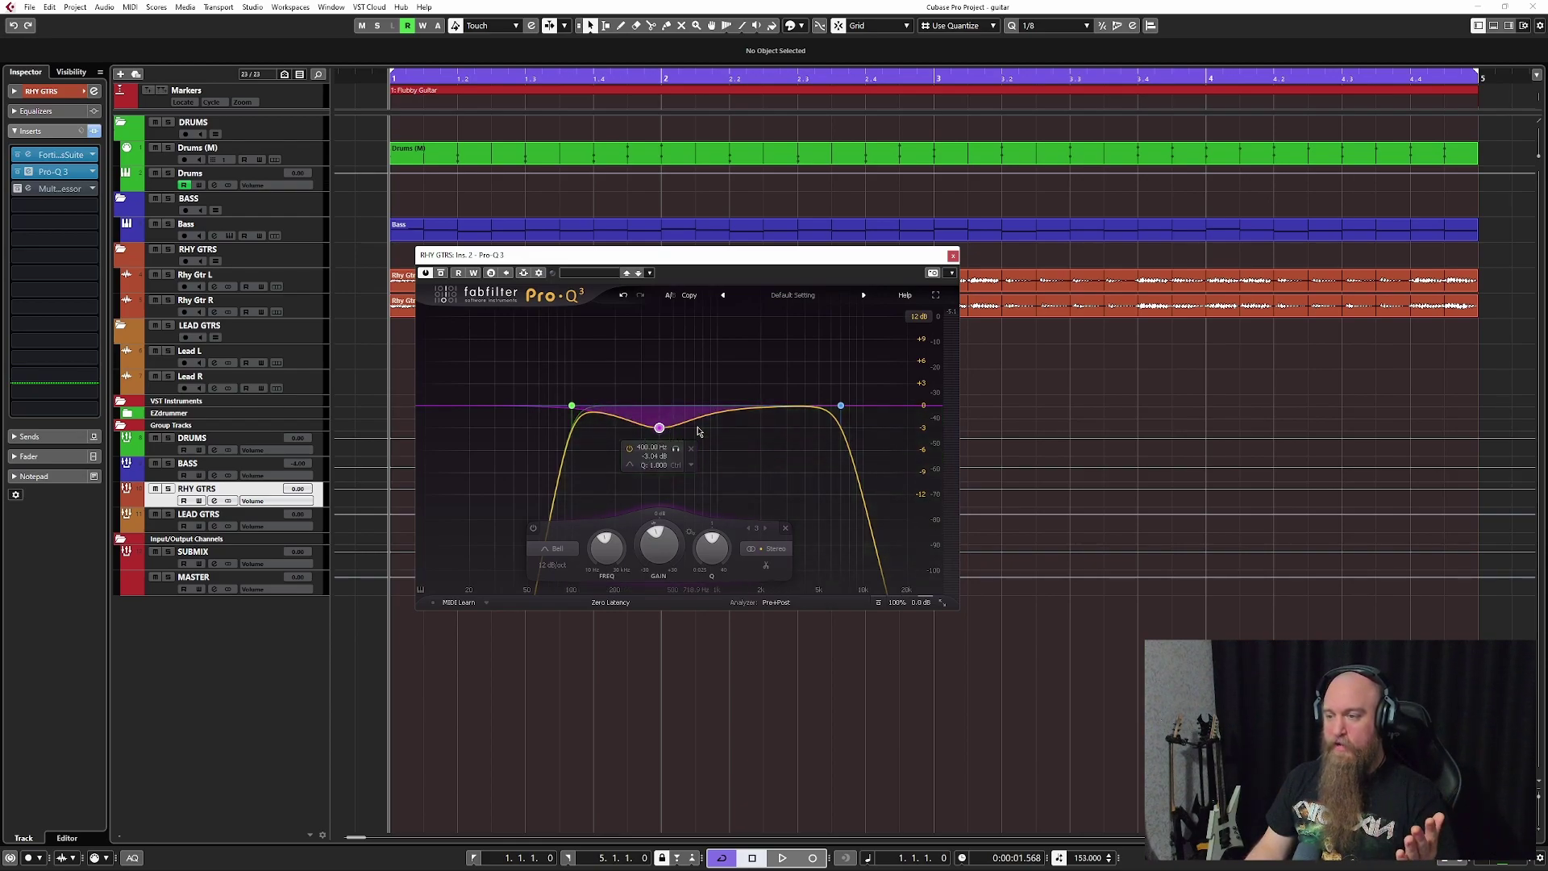
pyautogui.moveTo(698, 539); pyautogui.dragTo(713, 551)
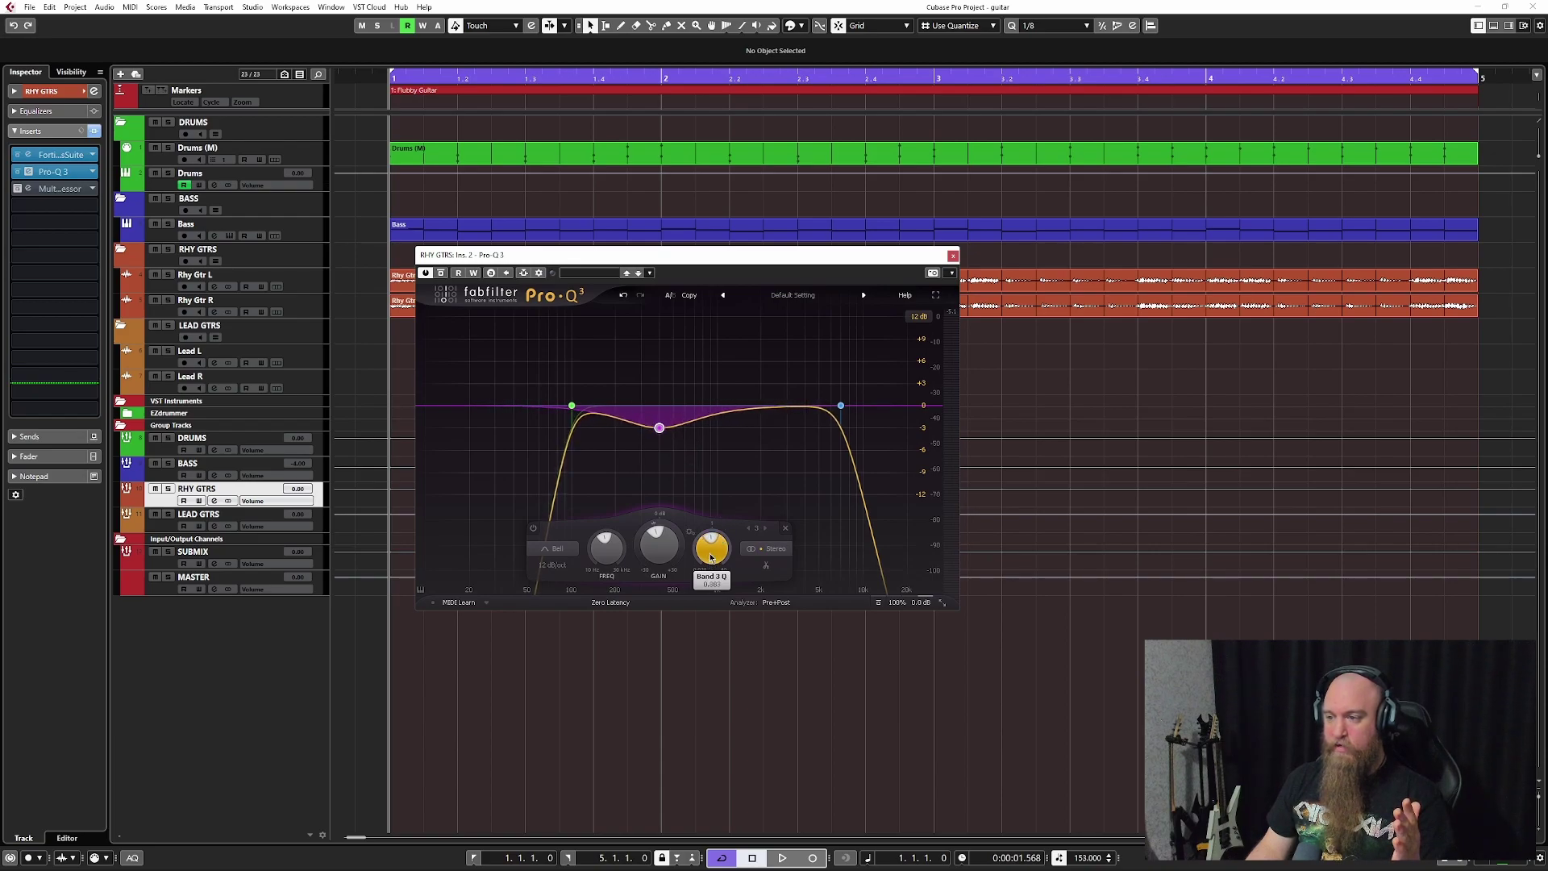
pyautogui.doubleClick(662, 552)
pyautogui.write('-2')
pyautogui.press('Return')
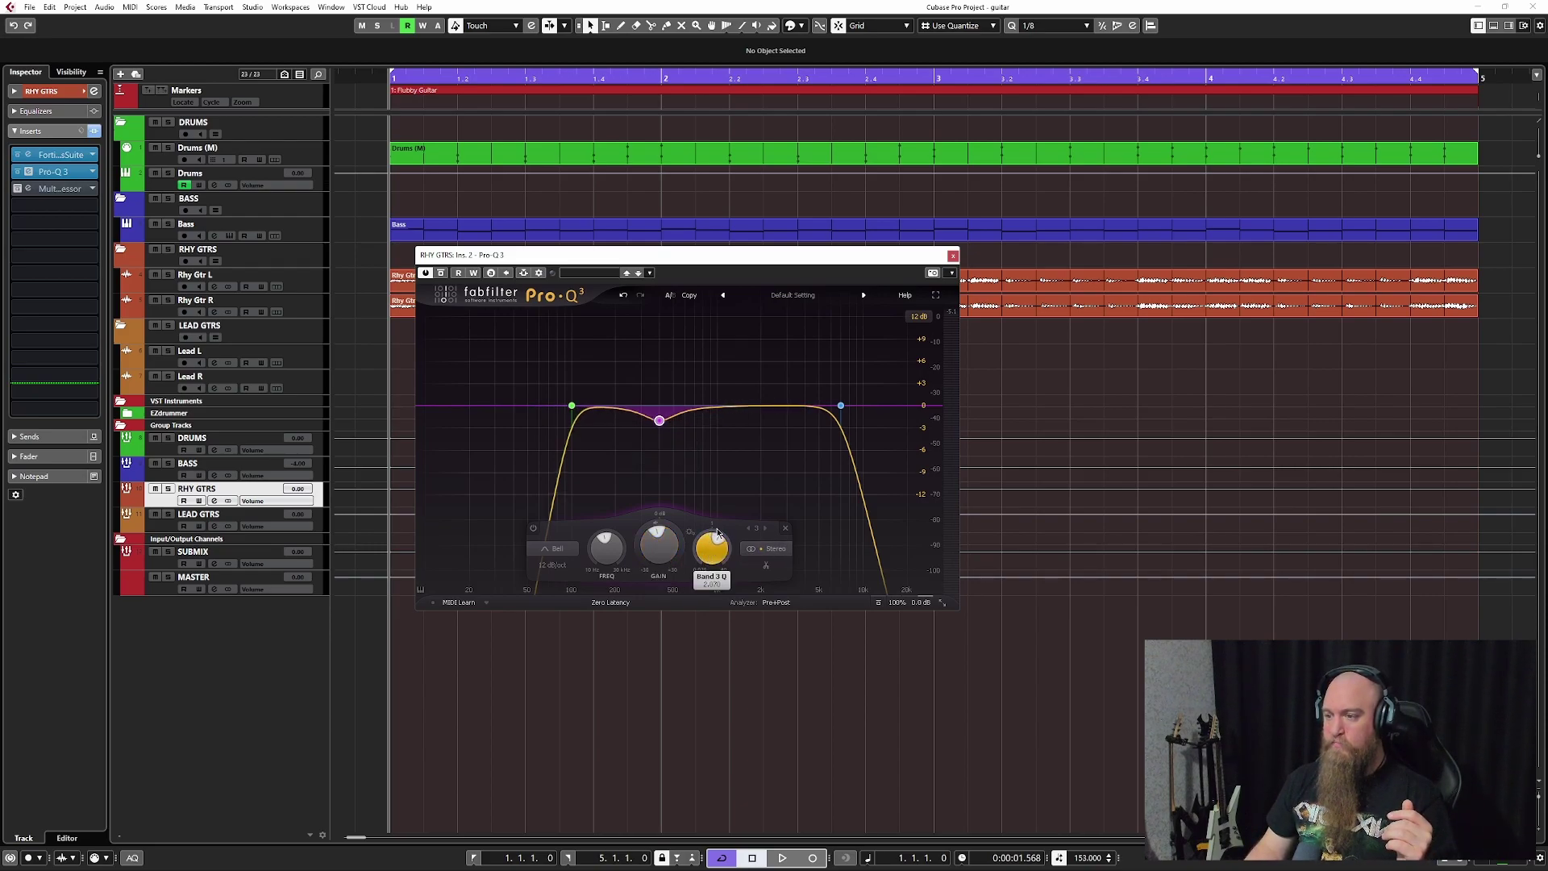
# Set the dip's Q to 1, then raise it to 1.22
pyautogui.doubleClick(711, 562)
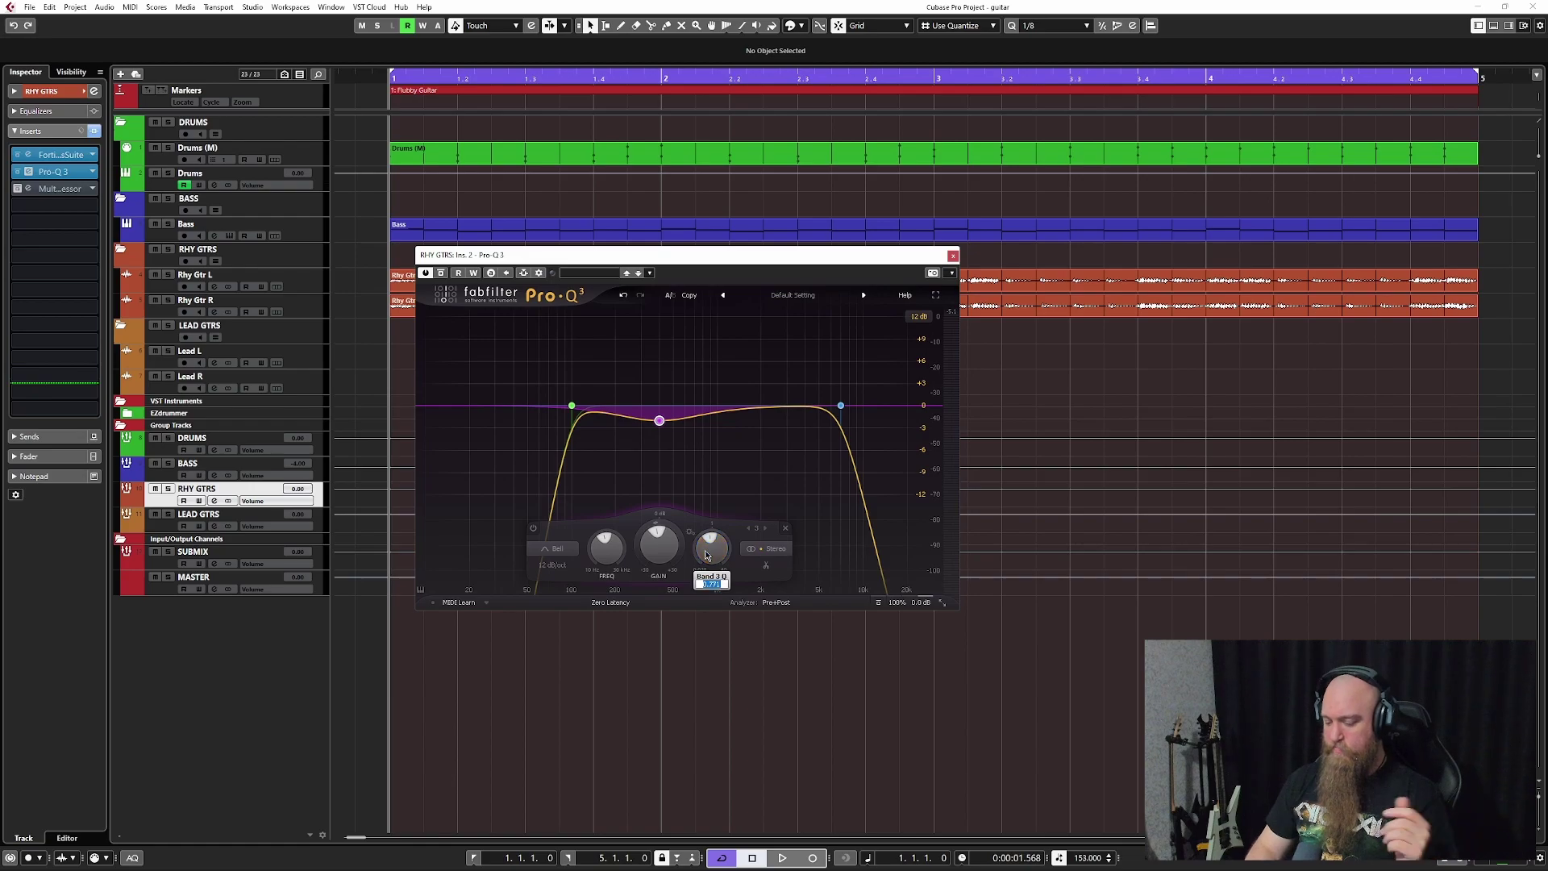
pyautogui.write('1')
pyautogui.press('Return')
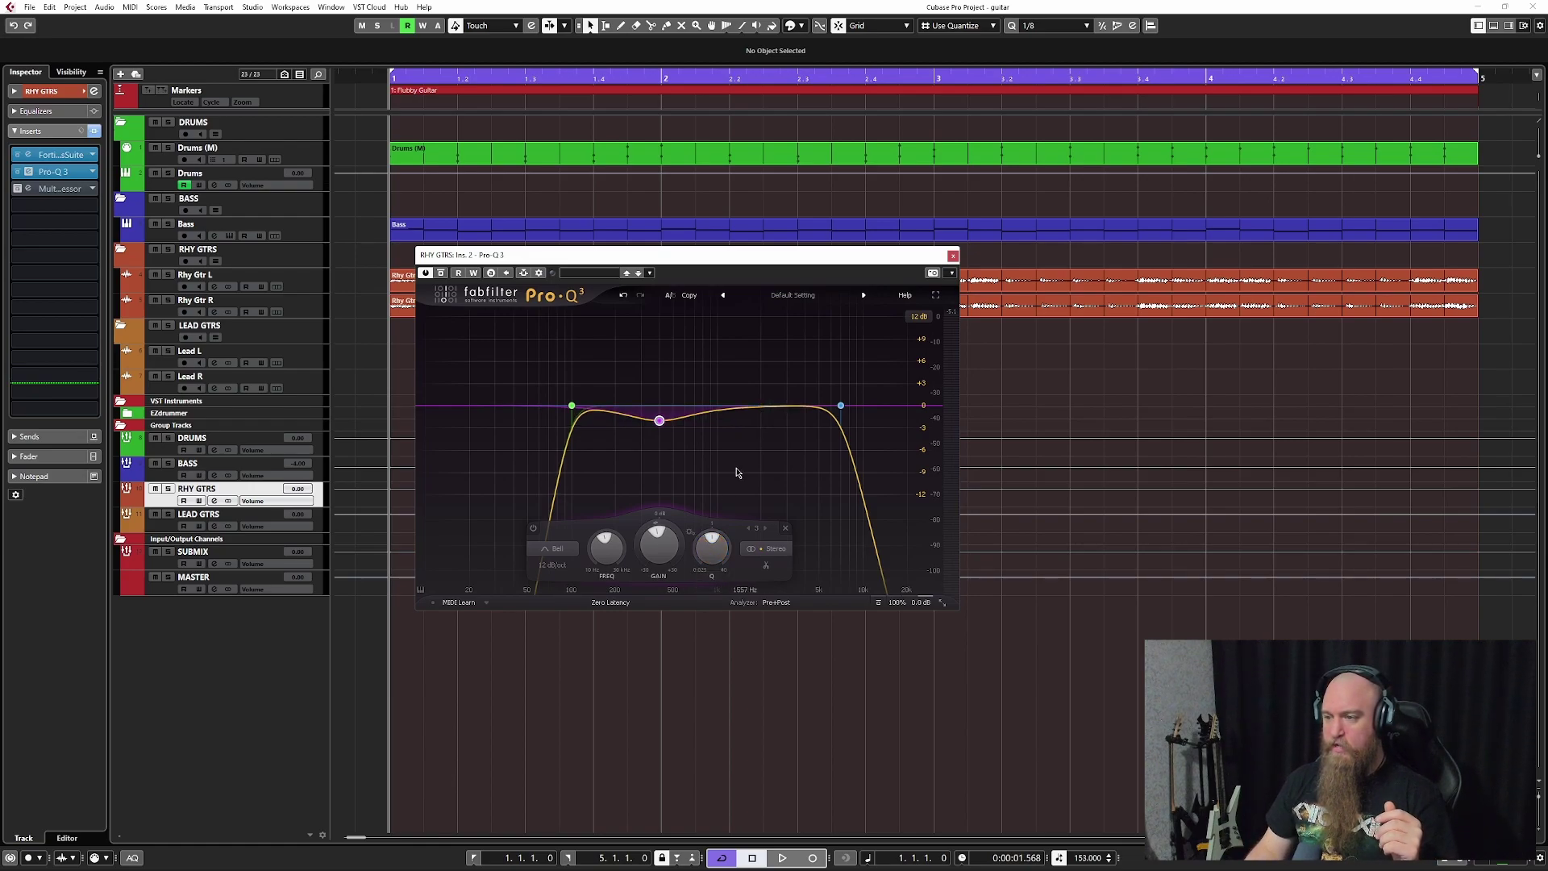
pyautogui.scroll(3, 709, 548)
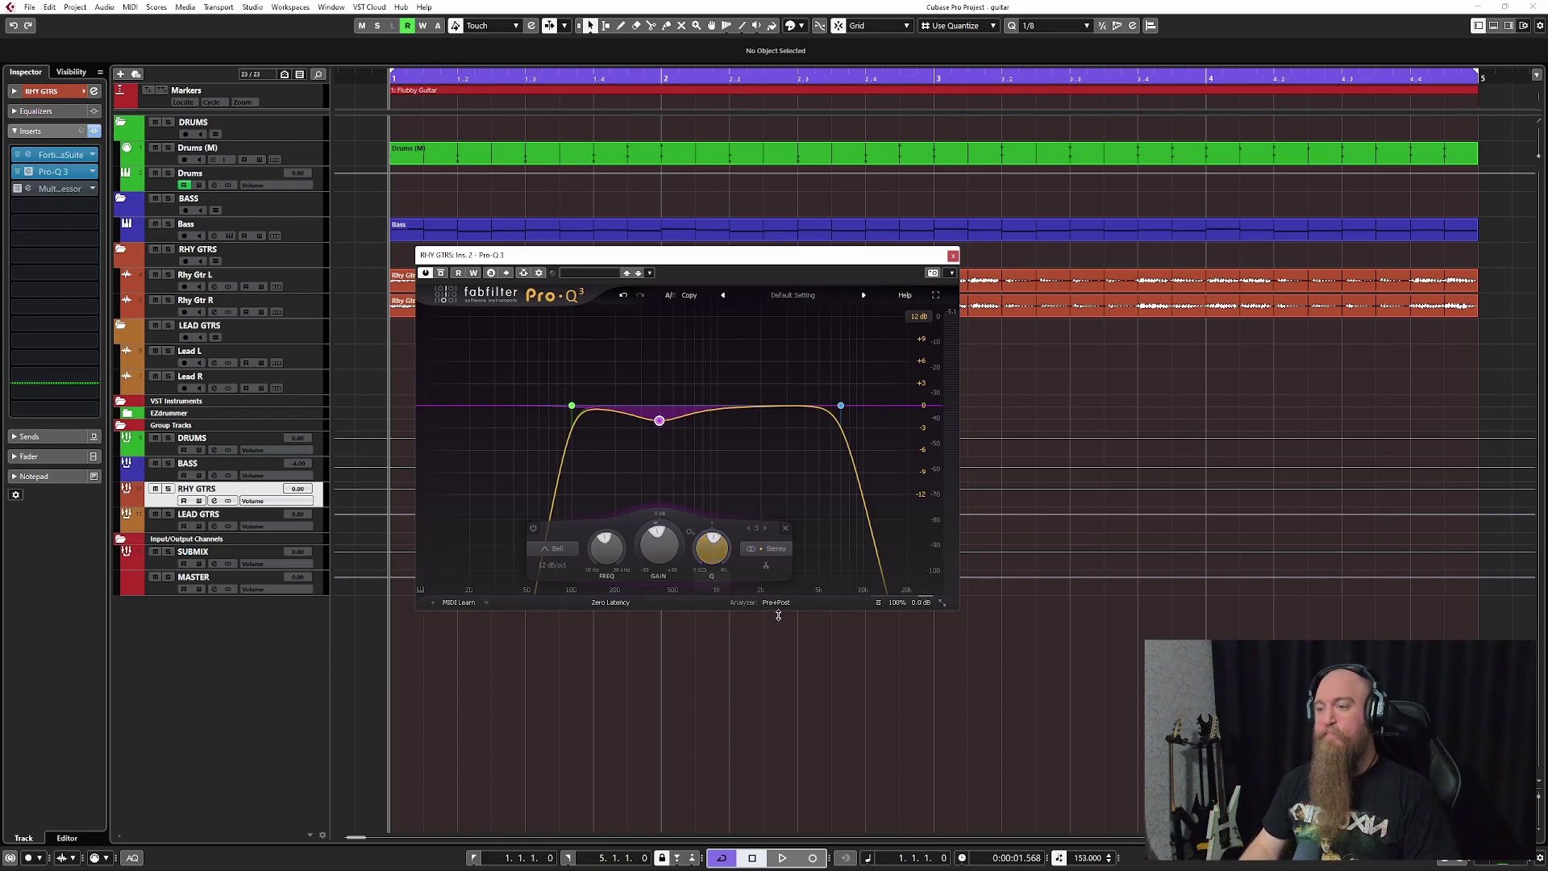
pyautogui.click(630, 440)
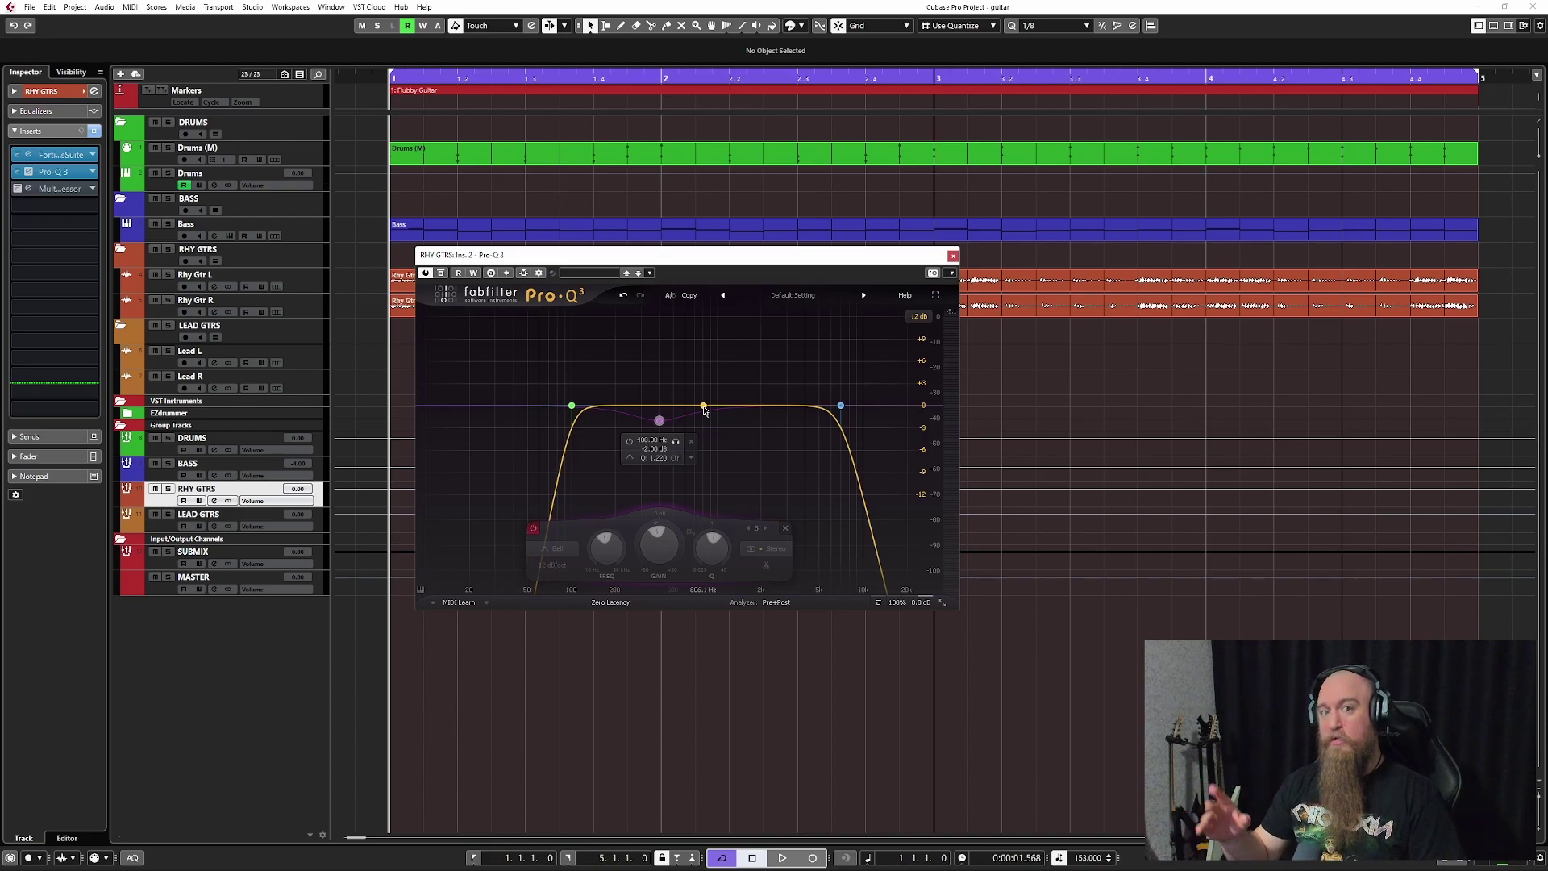
pyautogui.press('space')
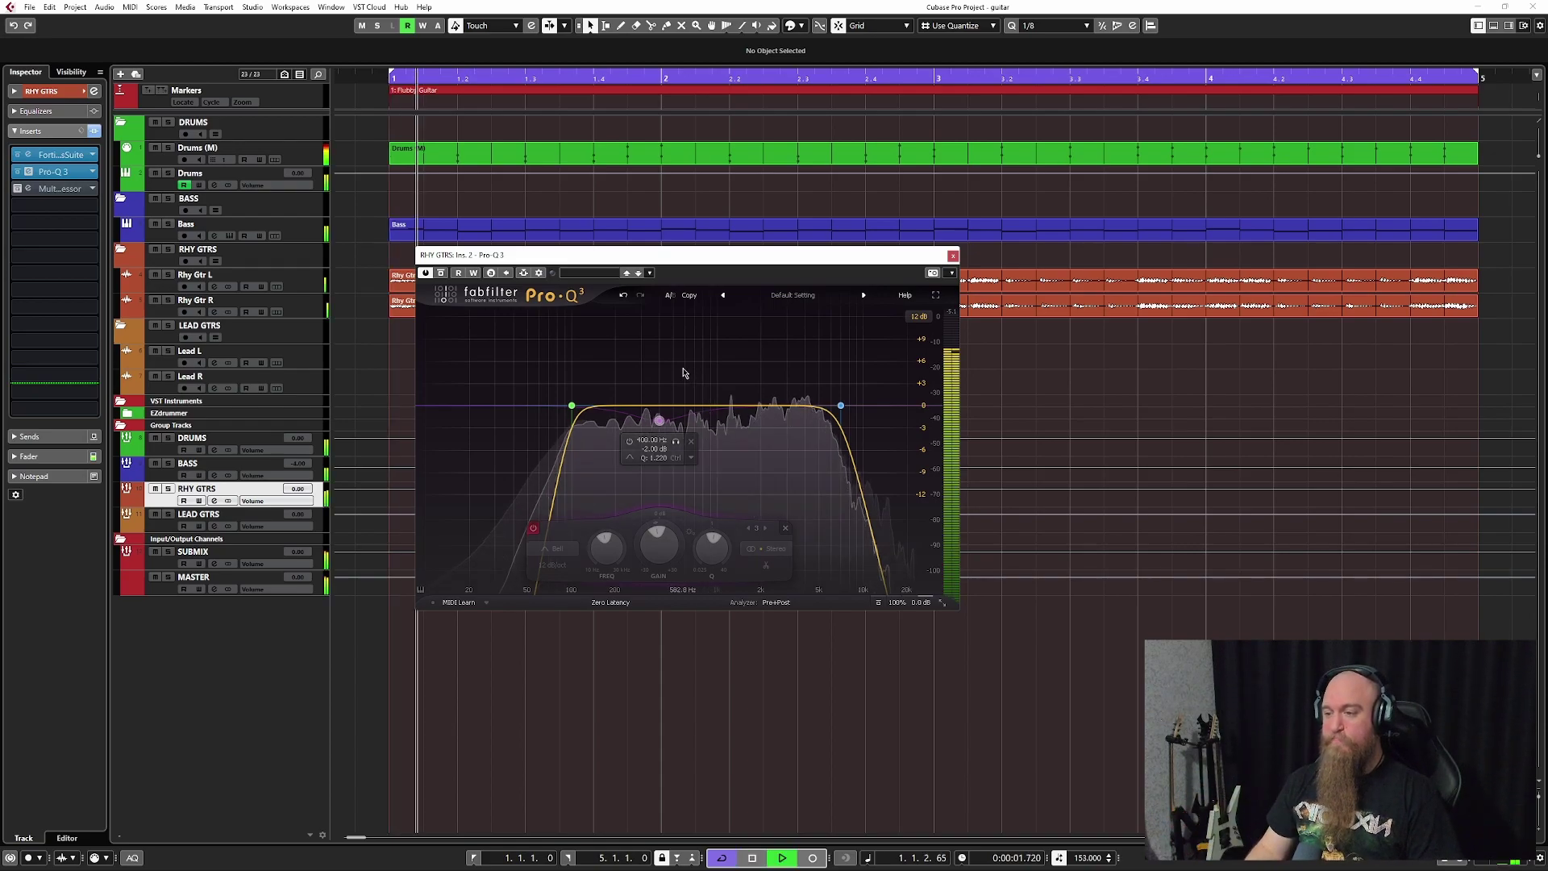
pyautogui.keyDown('alt'); pyautogui.click(660, 422); pyautogui.keyUp('alt')
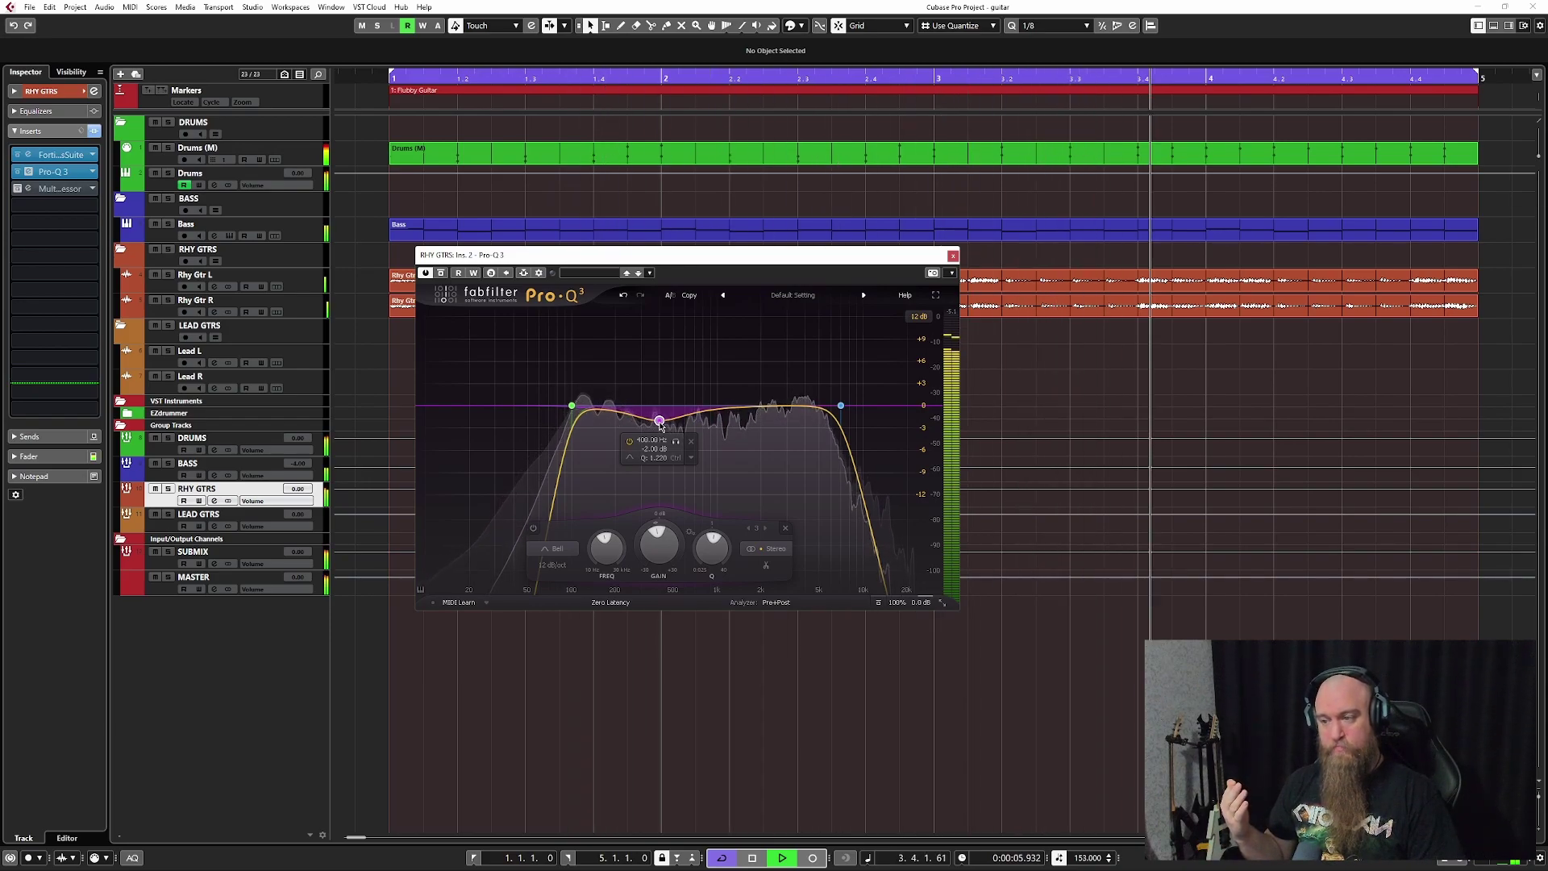
pyautogui.press('space')
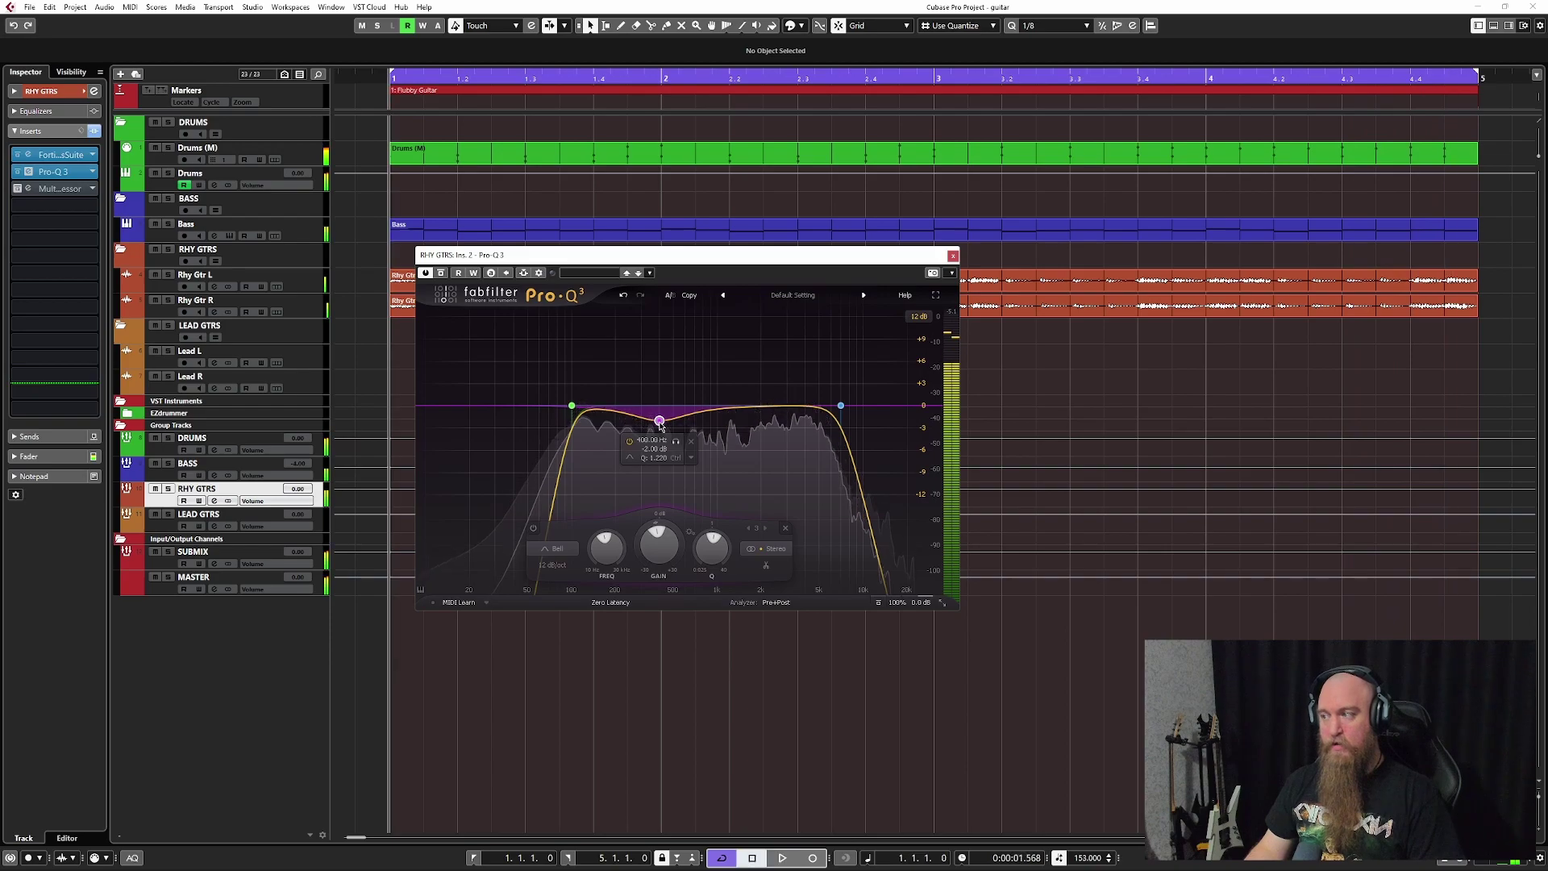
# Solo RHY GTRS, play, and toggle the 400 Hz dip band on and off, ending enabled
pyautogui.click(170, 489)
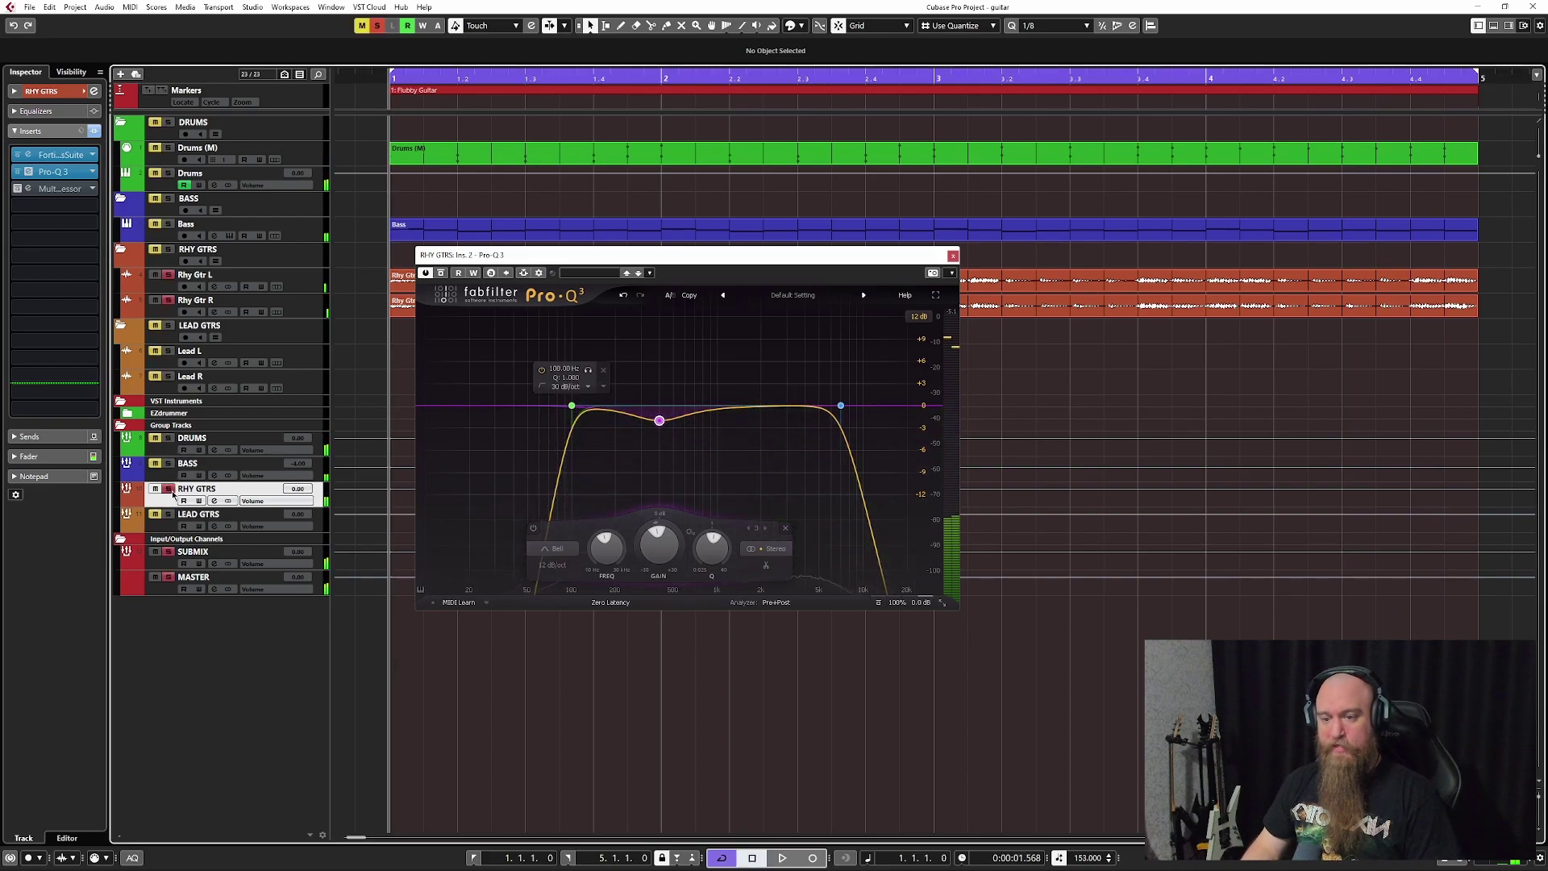
pyautogui.keyDown('alt'); pyautogui.click(660, 421); pyautogui.keyUp('alt')
pyautogui.press('space')
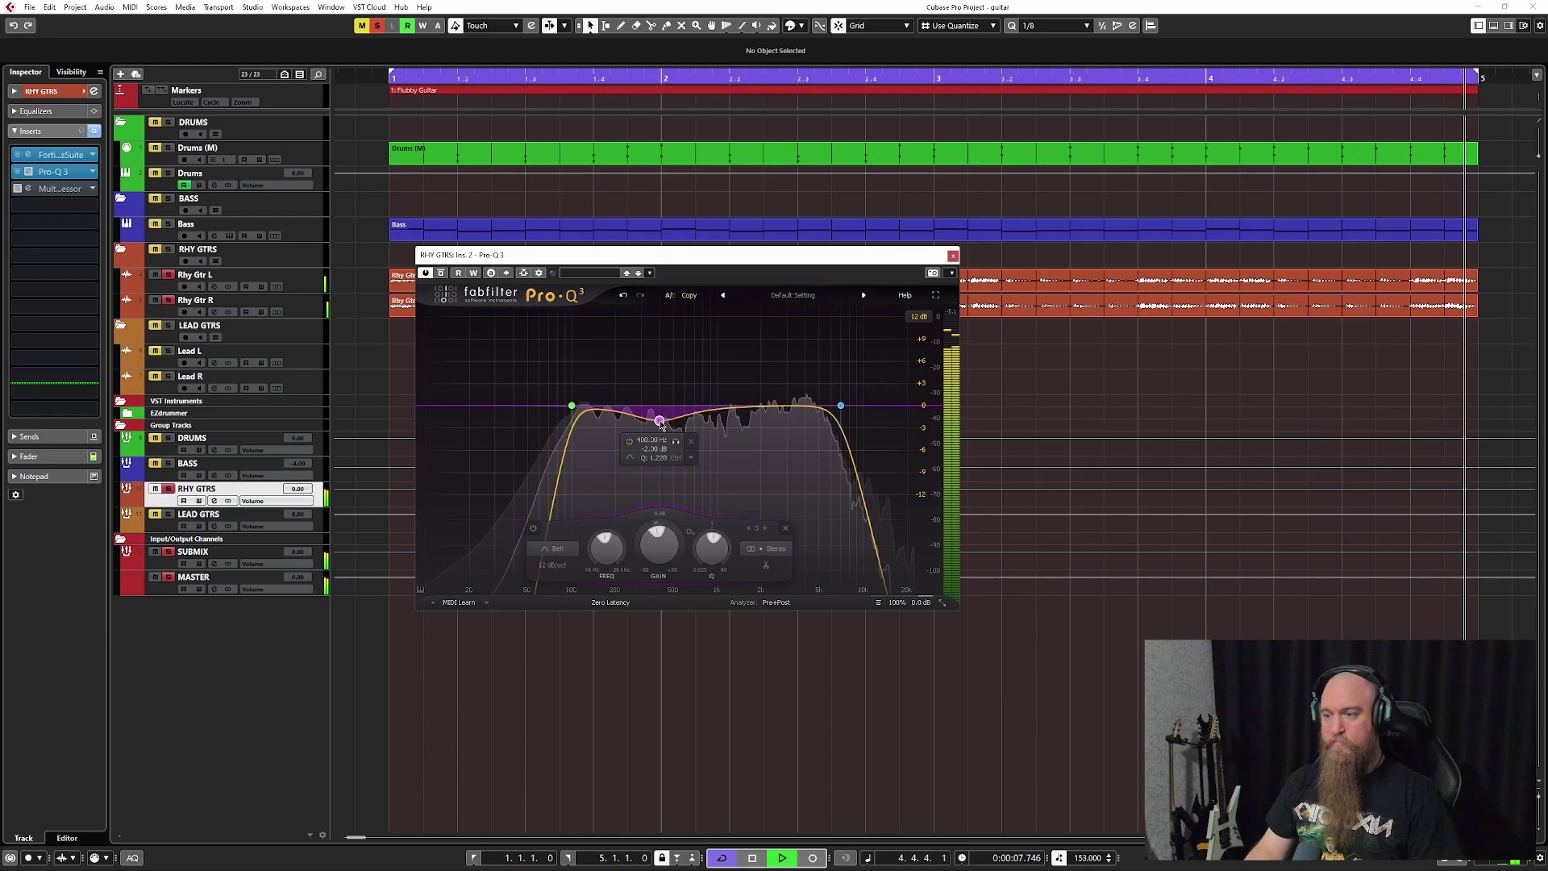
pyautogui.doubleClick(660, 421)
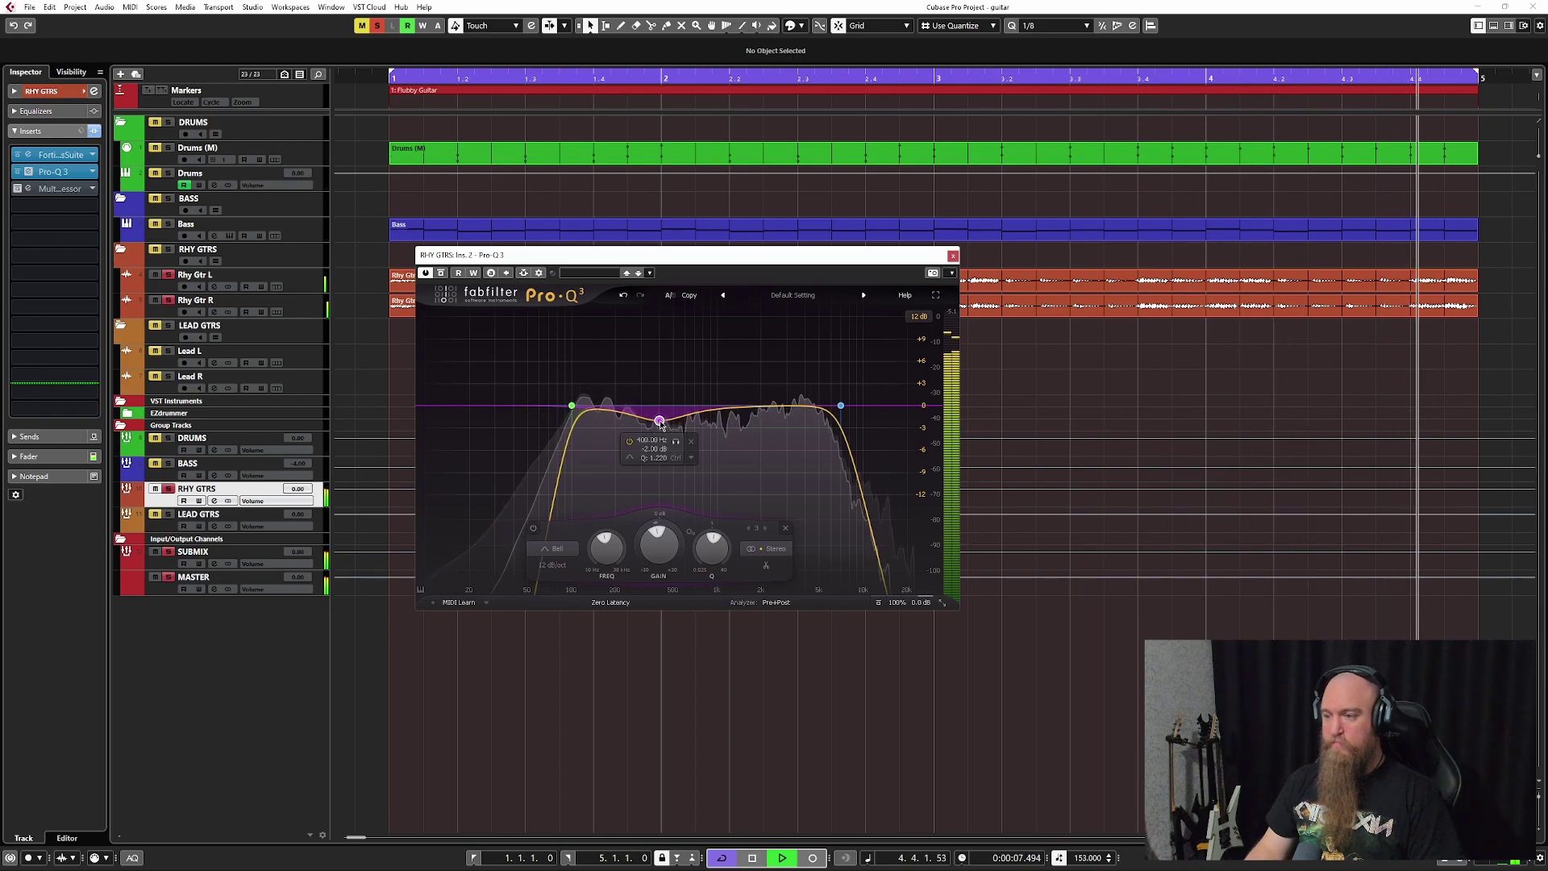
pyautogui.doubleClick(659, 421)
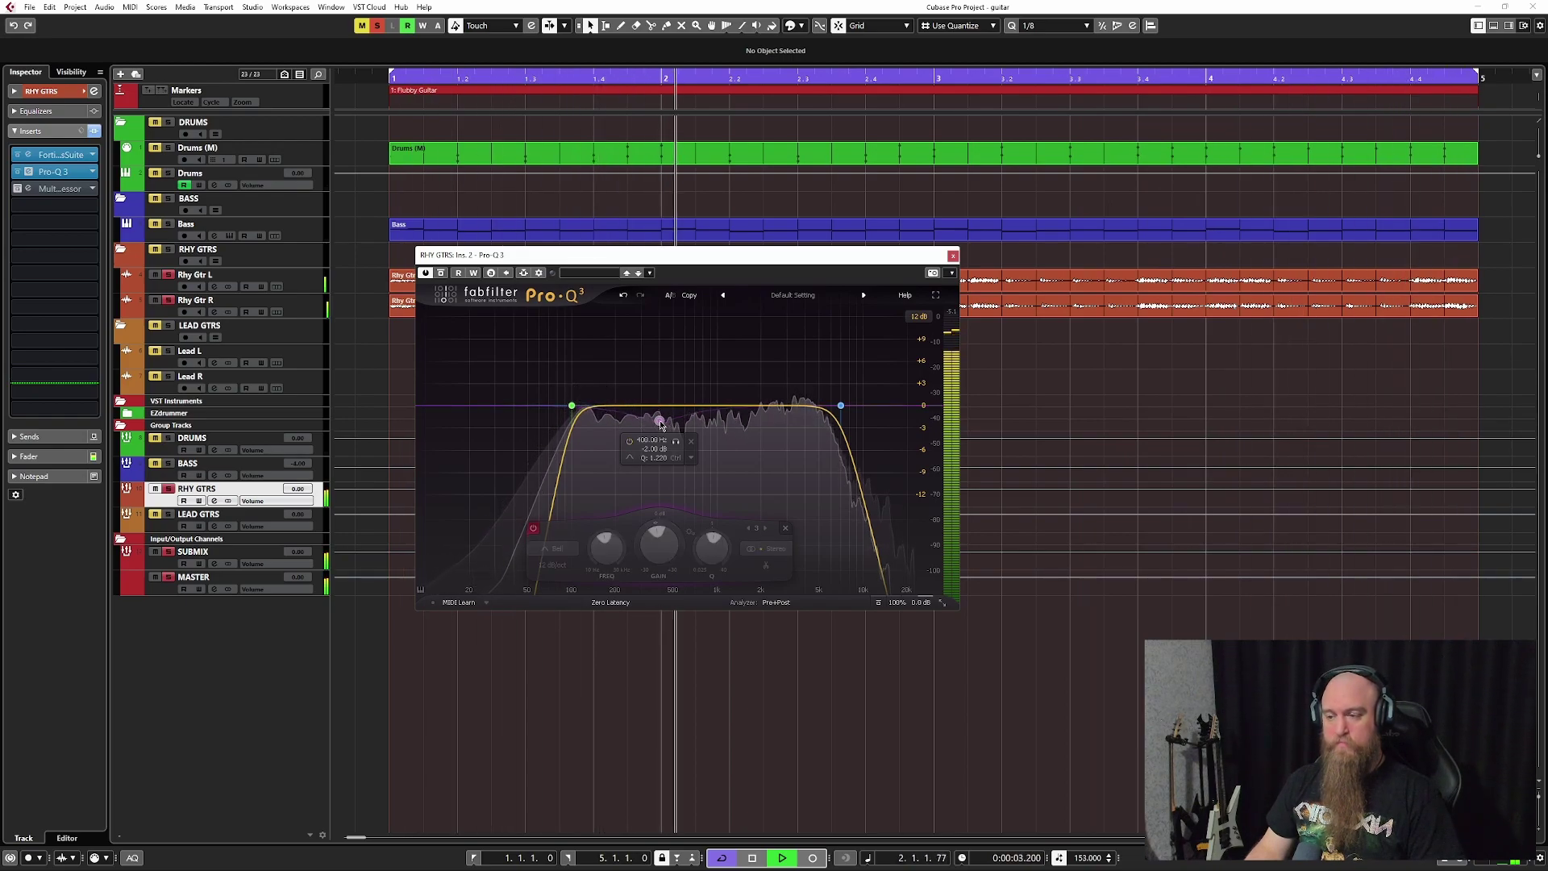
pyautogui.doubleClick(659, 421)
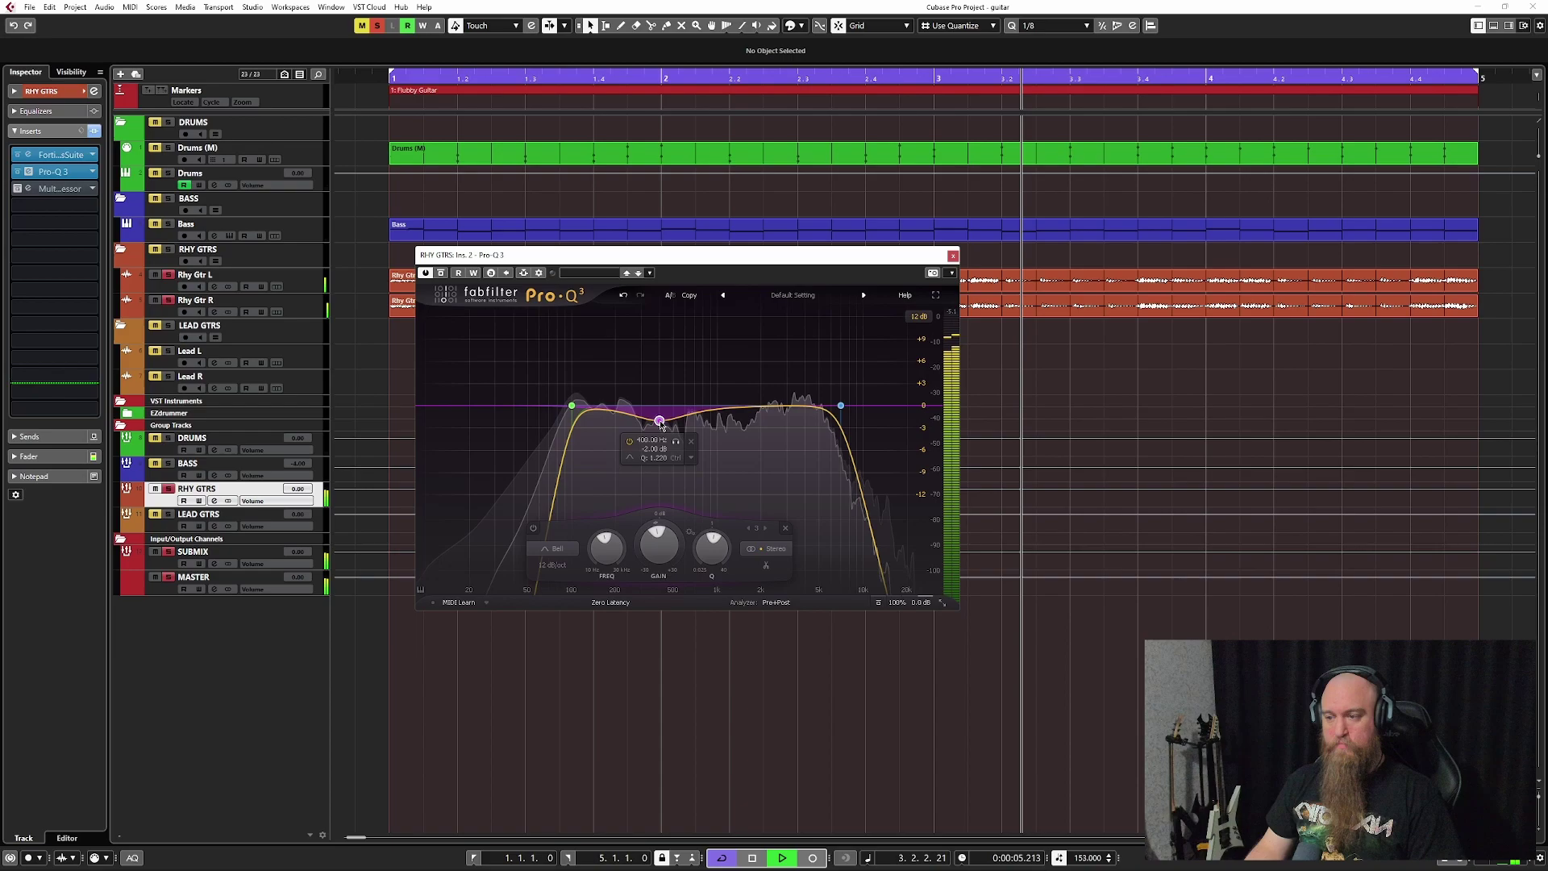
pyautogui.doubleClick(660, 421)
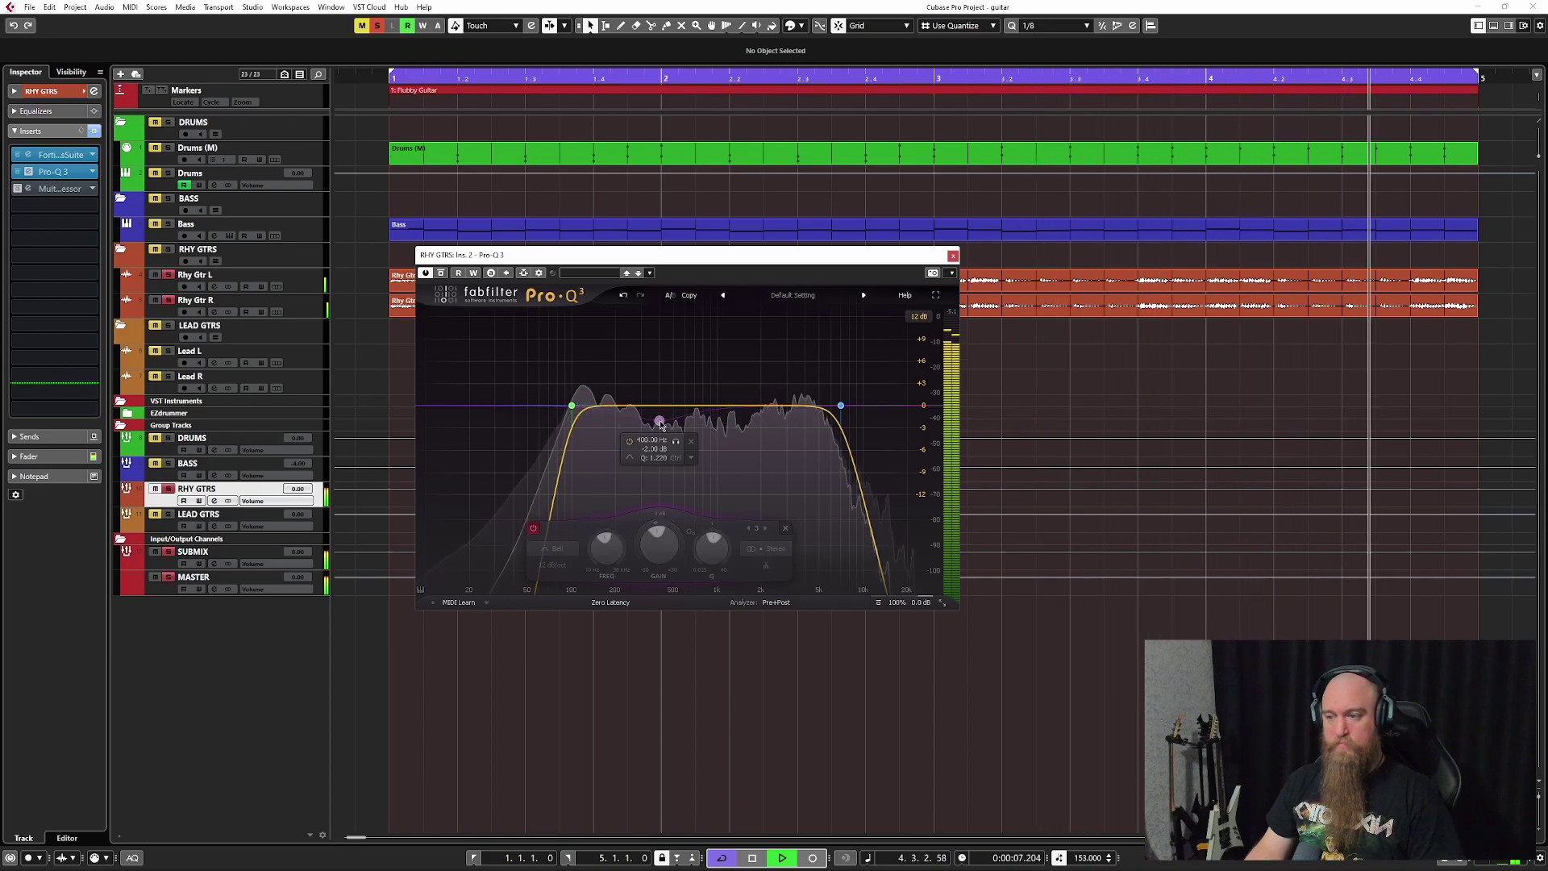
pyautogui.doubleClick(660, 421)
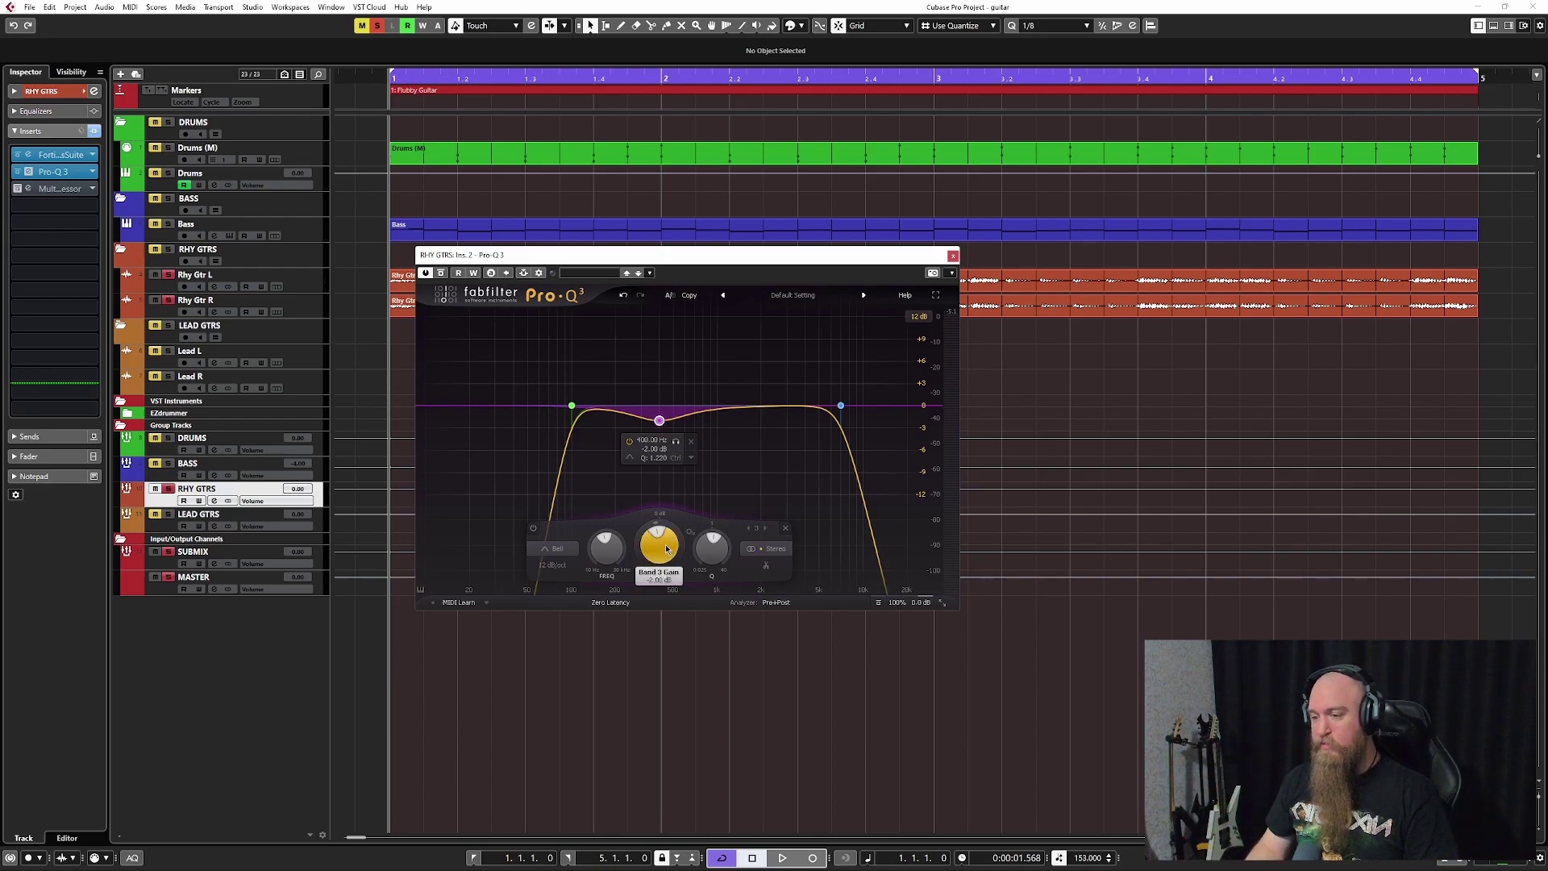
pyautogui.write('0')
pyautogui.press('Return')
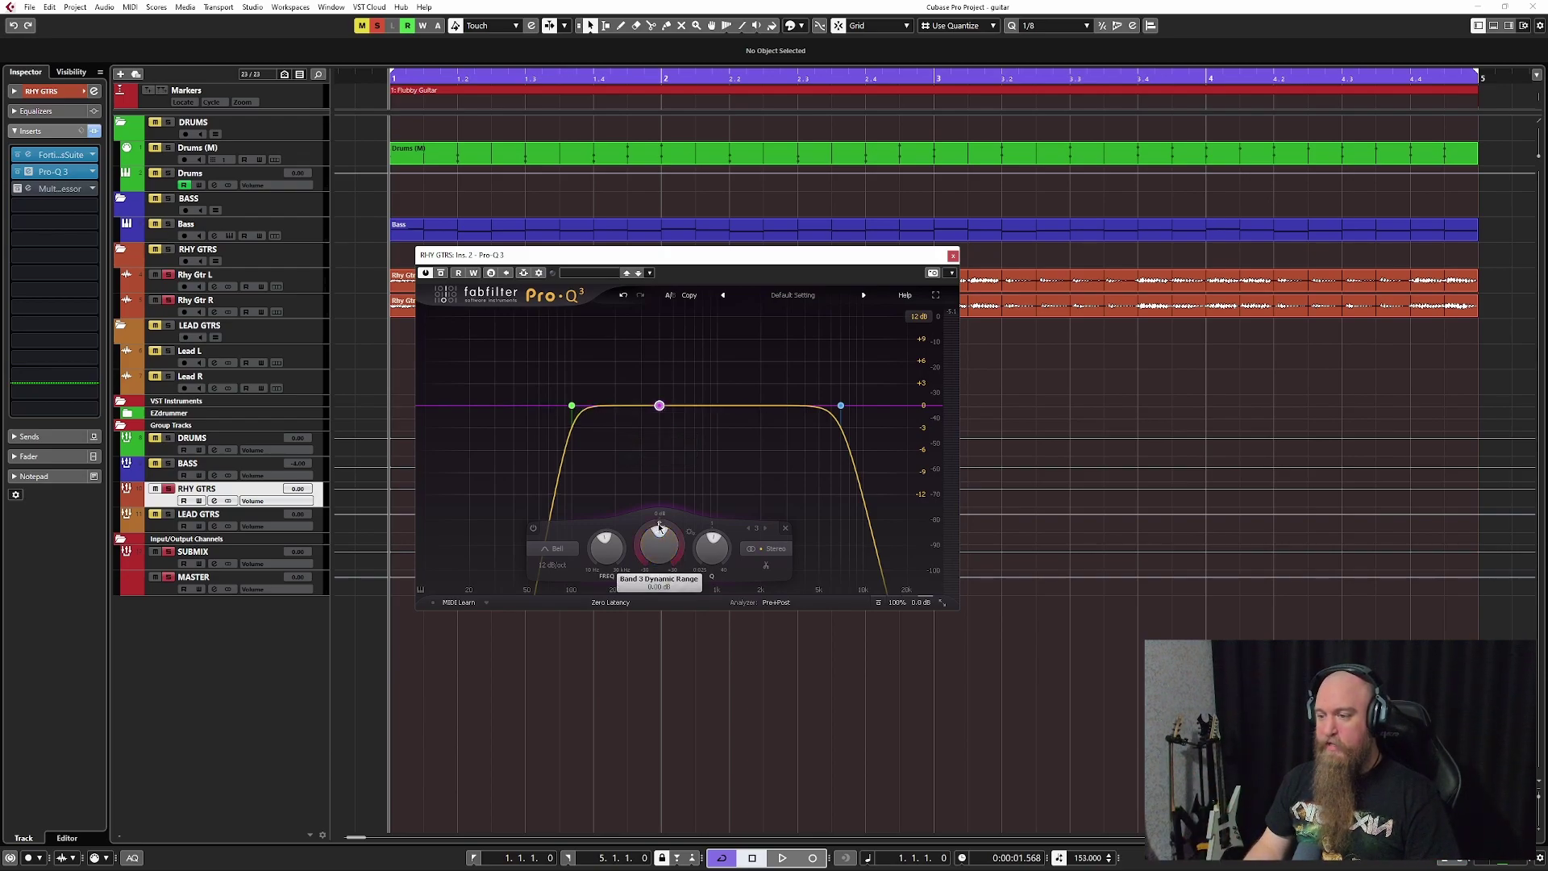
pyautogui.write('-4')
pyautogui.press('Return')
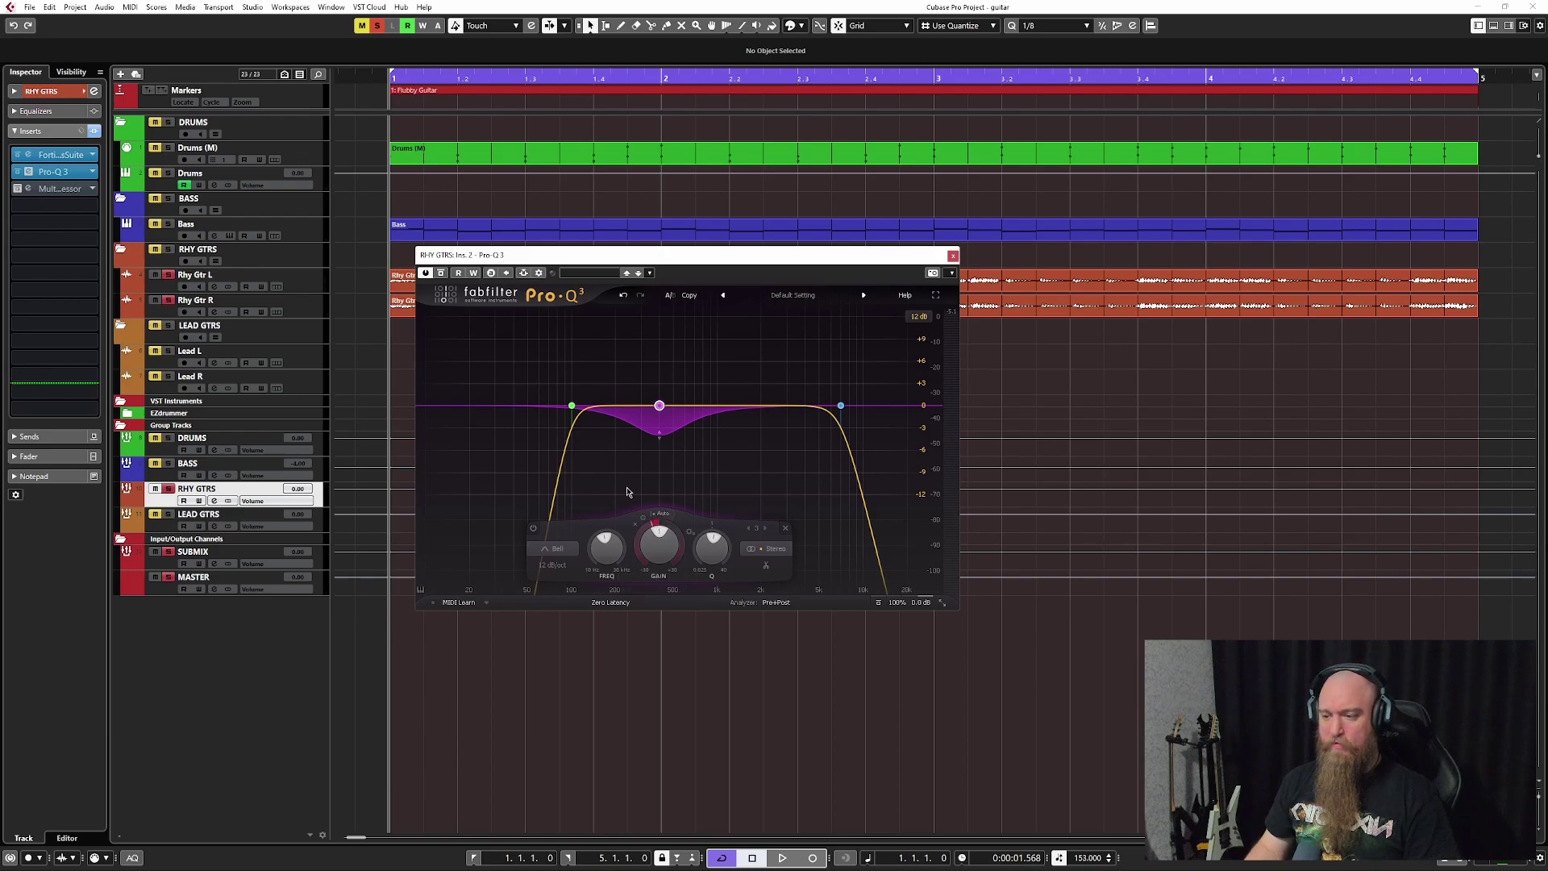
pyautogui.press('space')
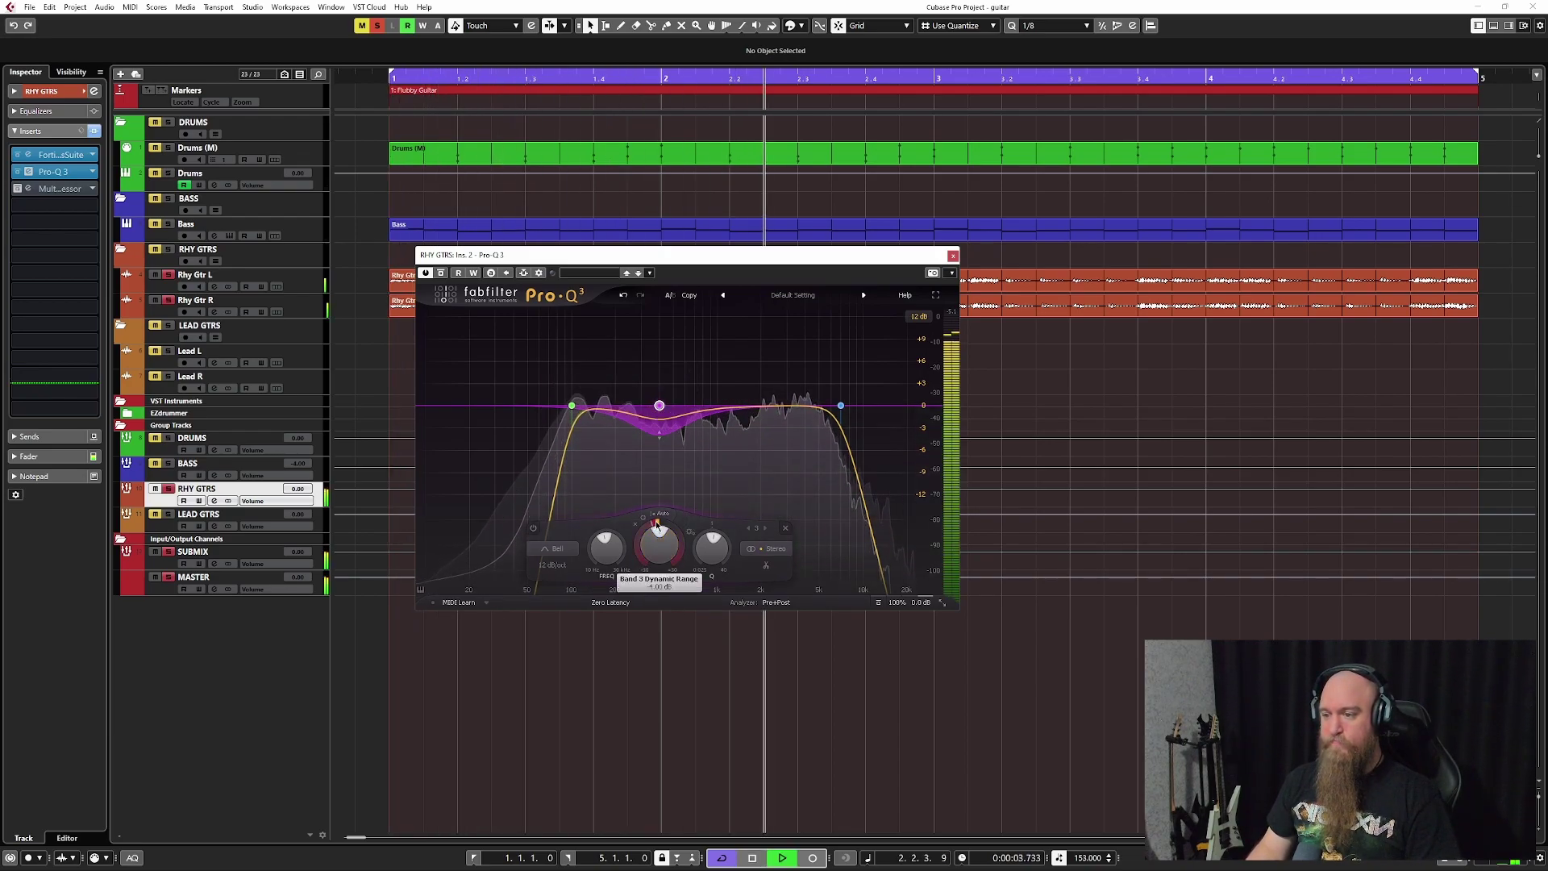
pyautogui.press('space')
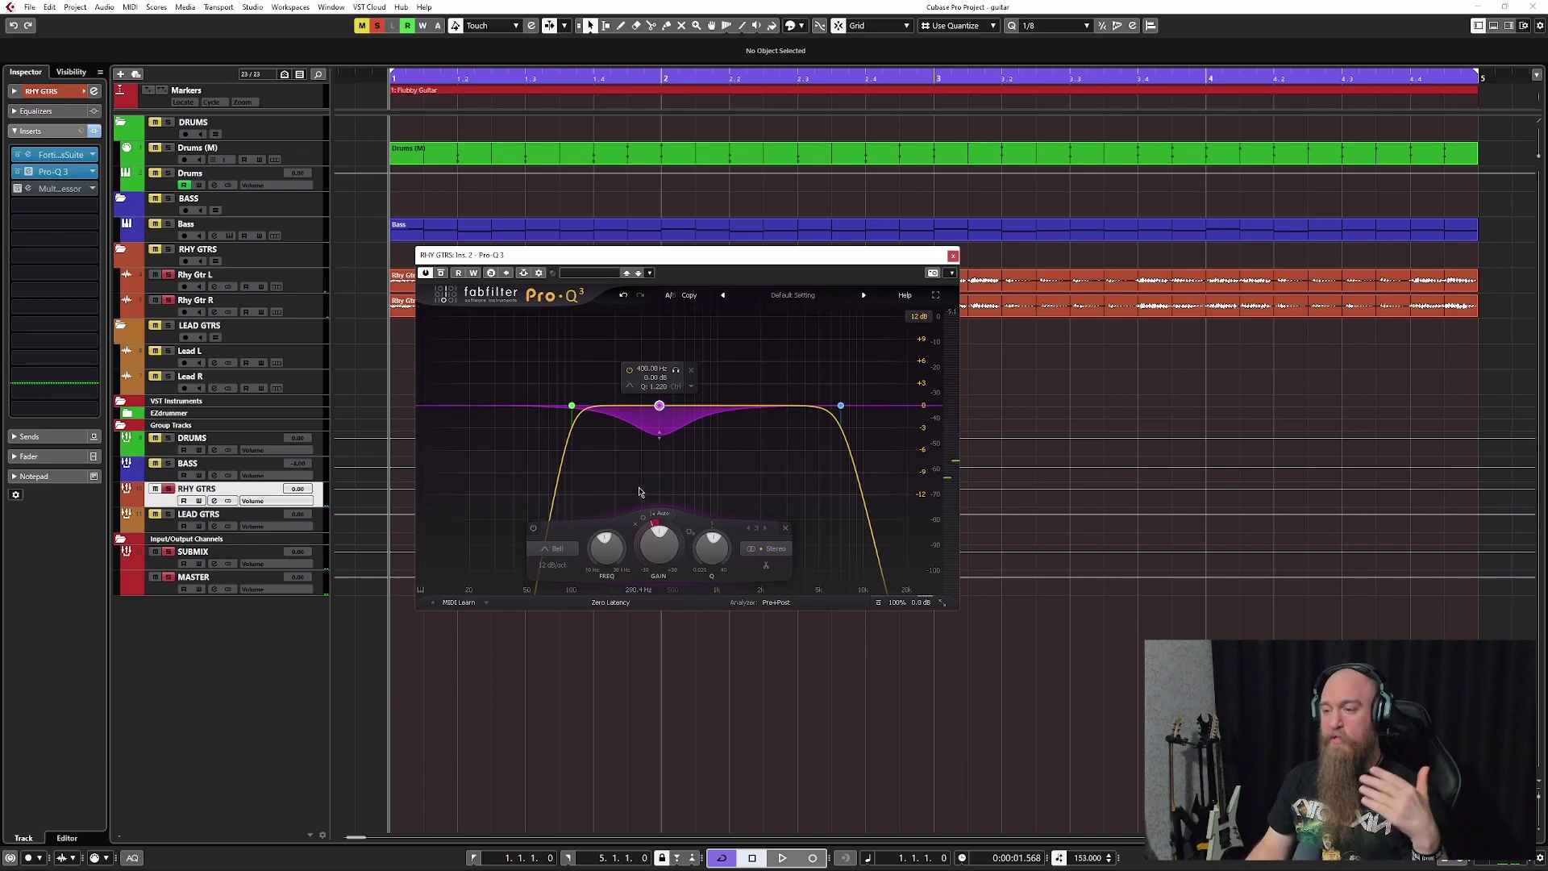
pyautogui.doubleClick(659, 551)
pyautogui.press('Return')
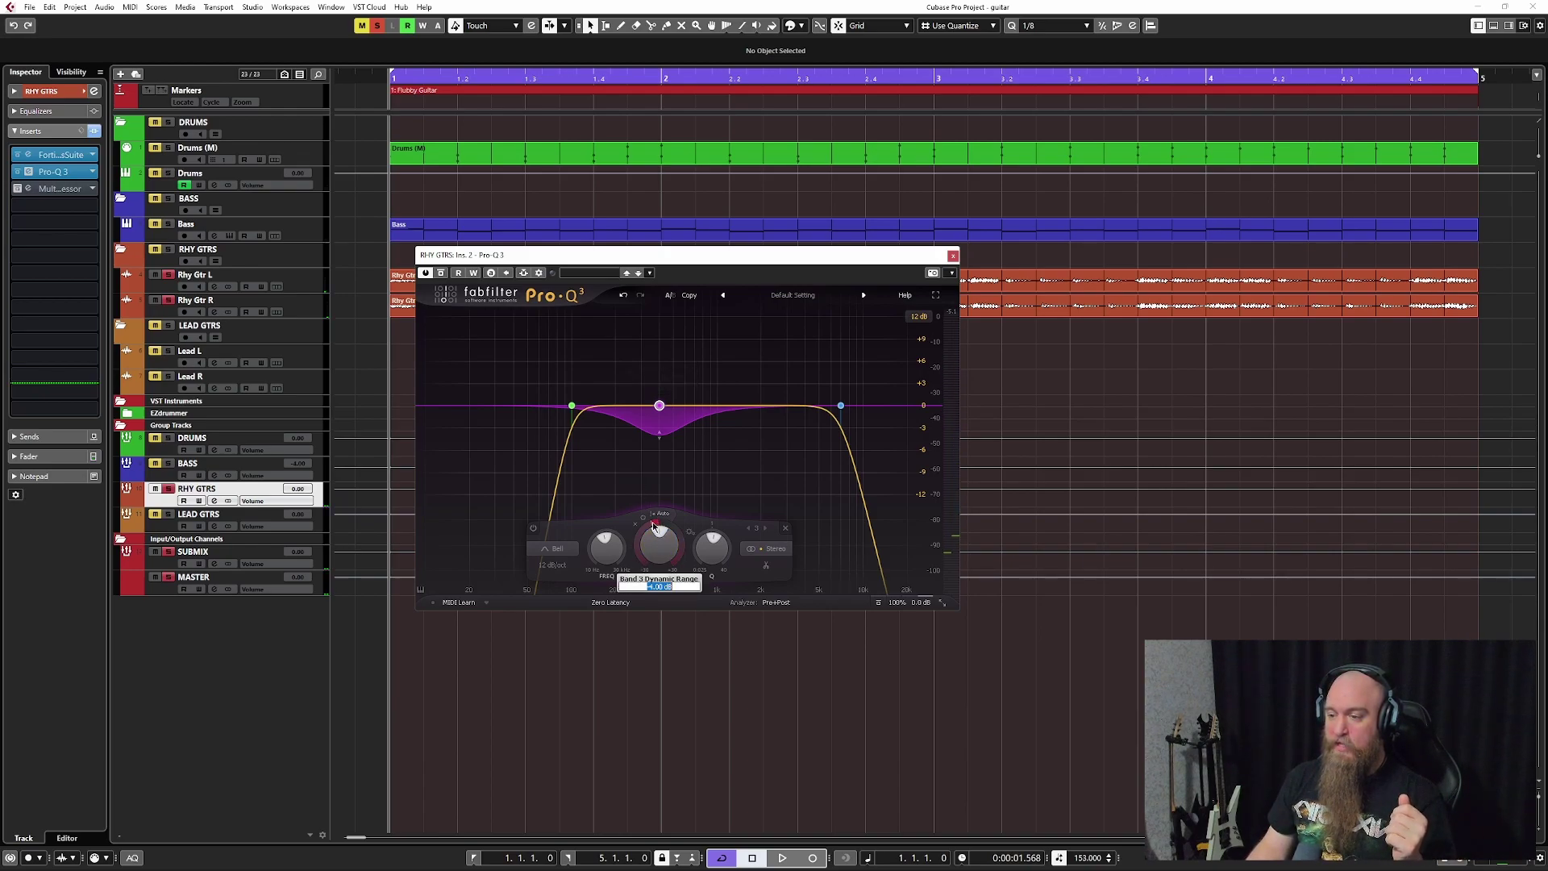
pyautogui.keyDown('ctrl'); pyautogui.click(655, 525); pyautogui.keyUp('ctrl')
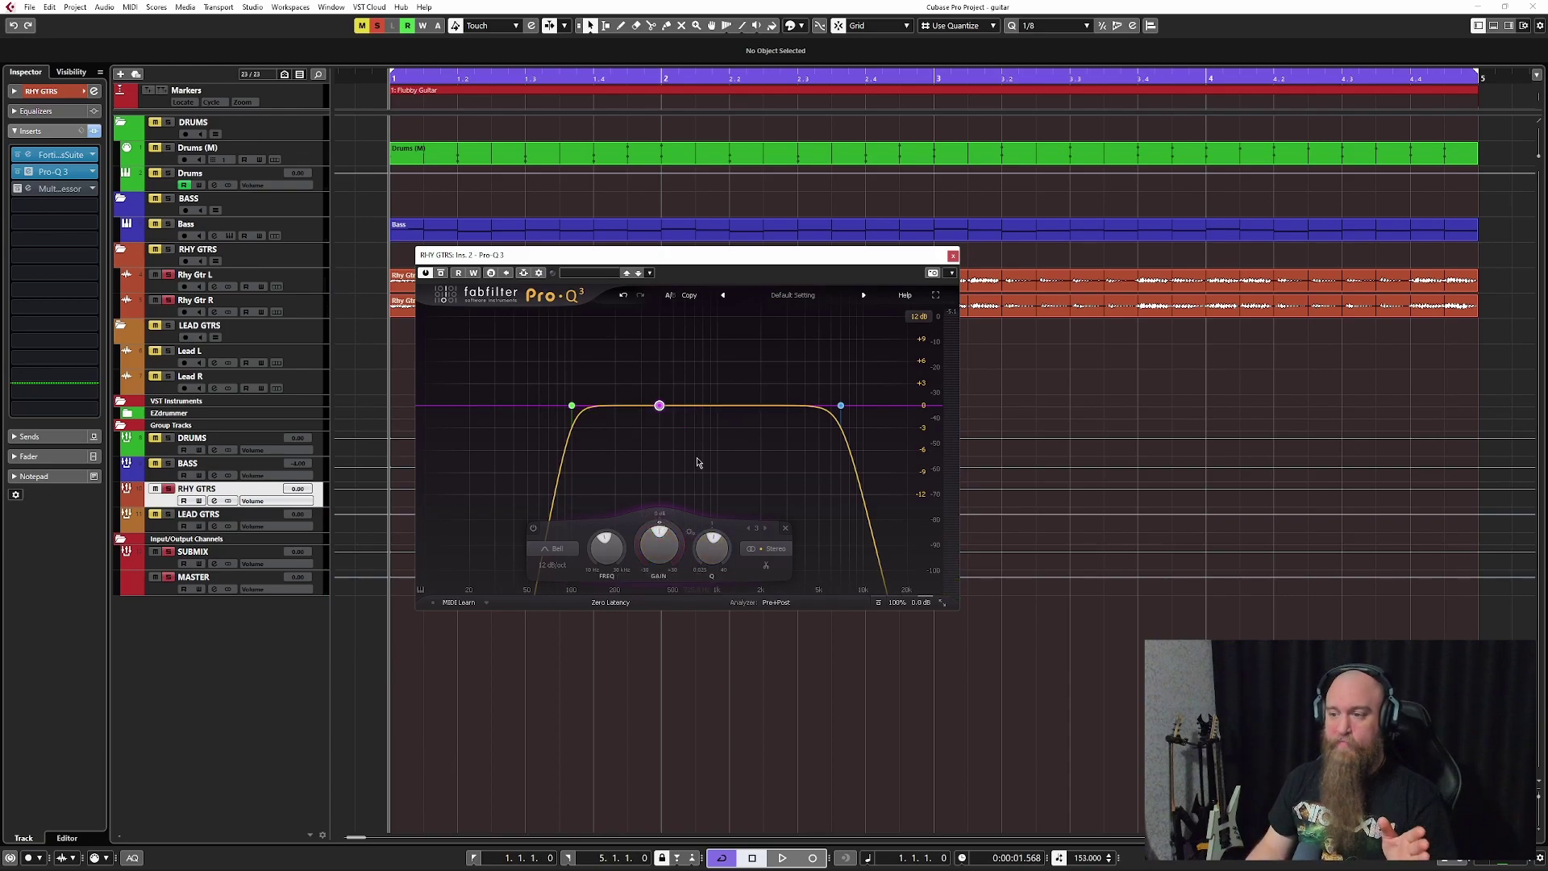
pyautogui.moveTo(647, 426)
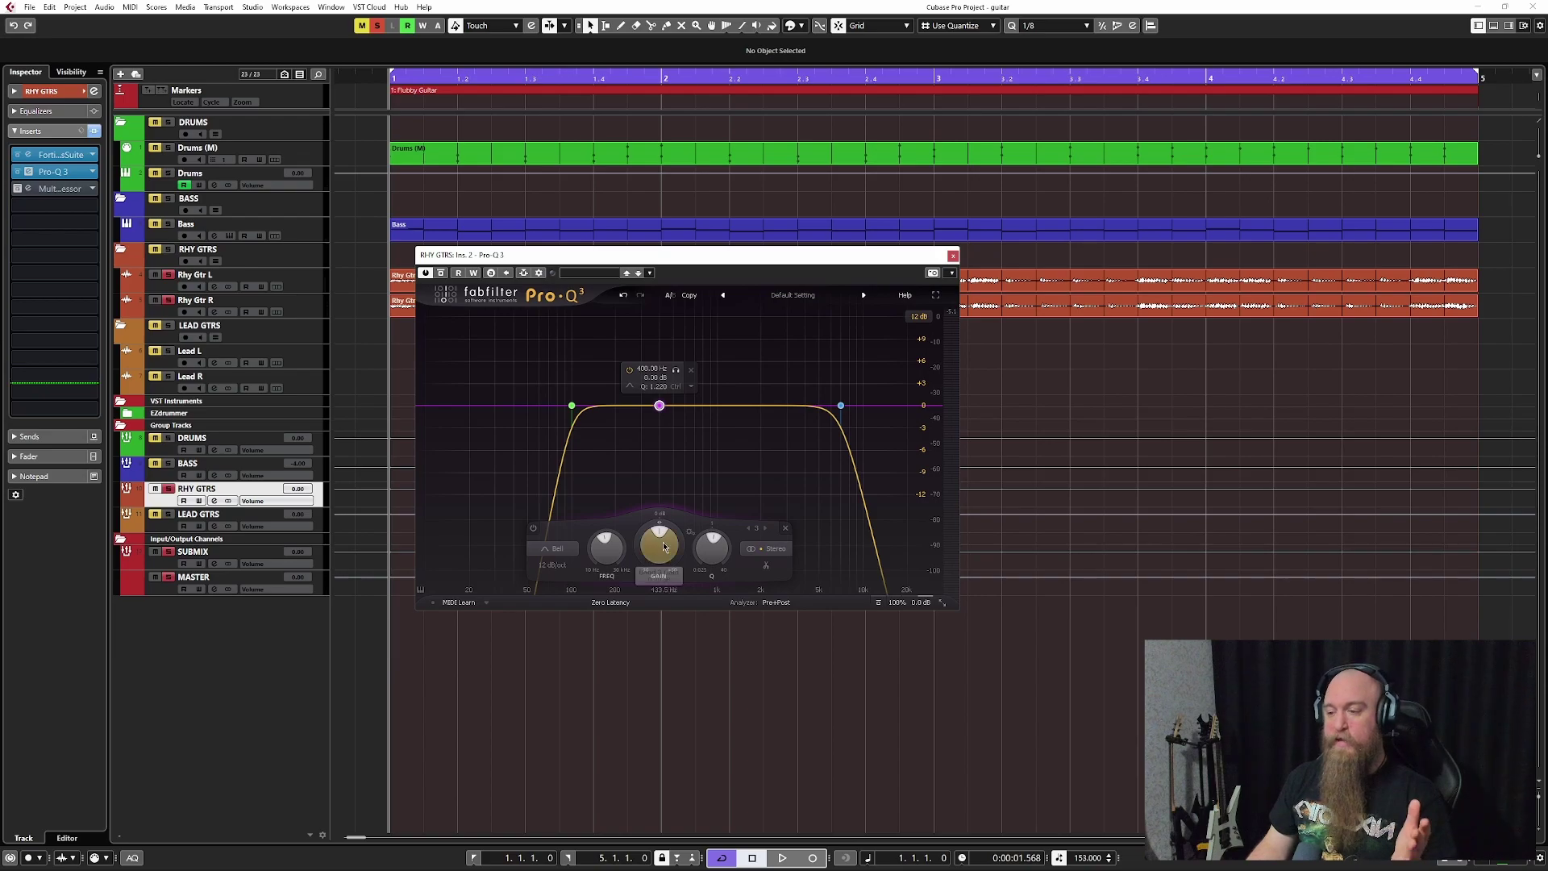
pyautogui.moveTo(666, 562)
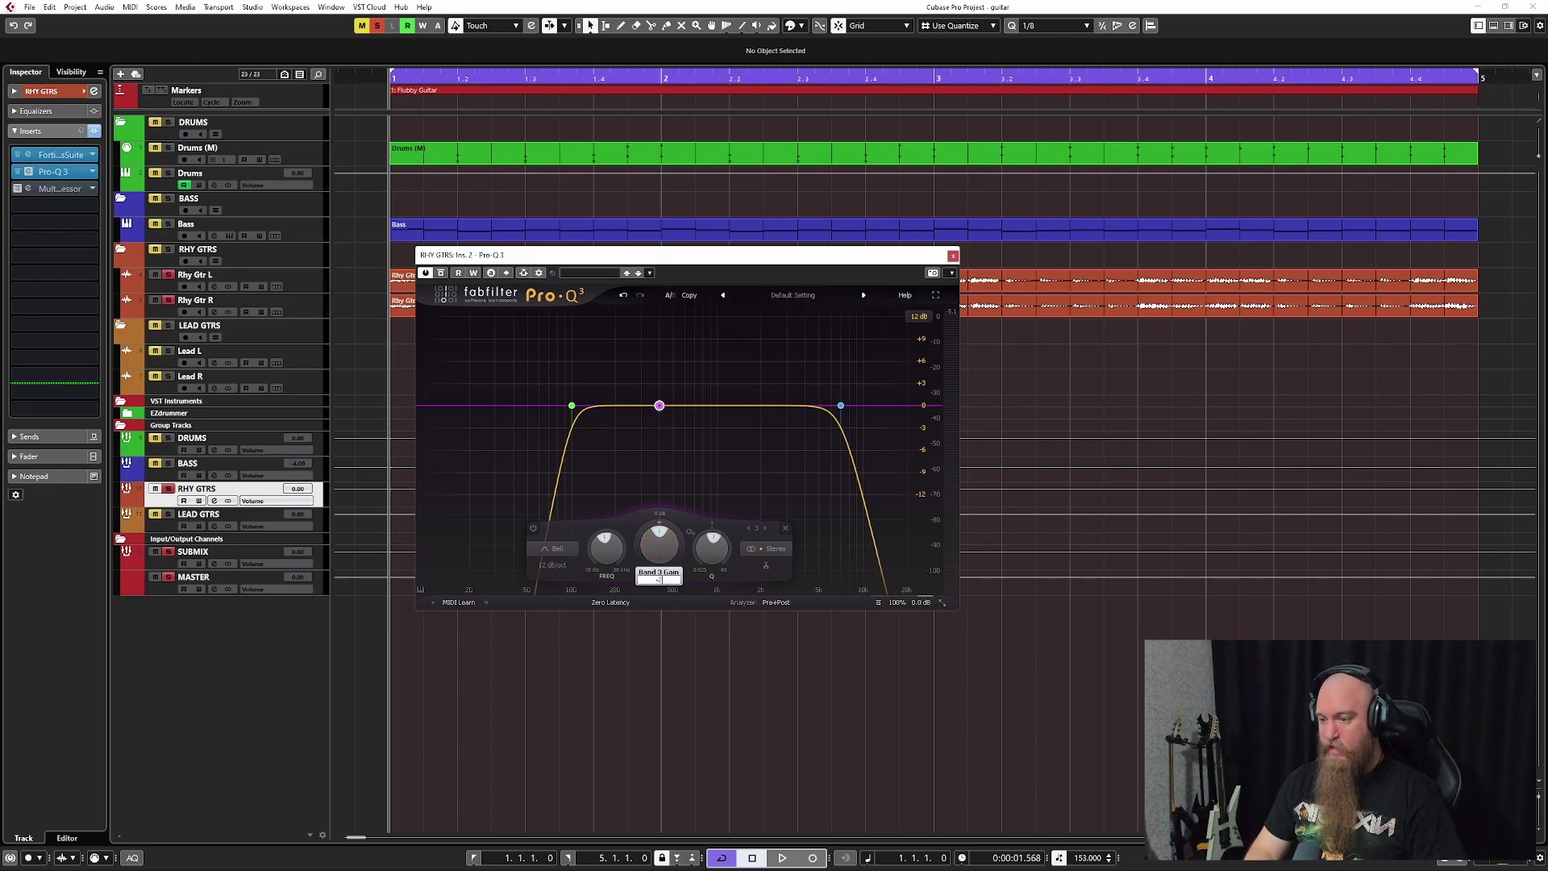
pyautogui.press('Return')
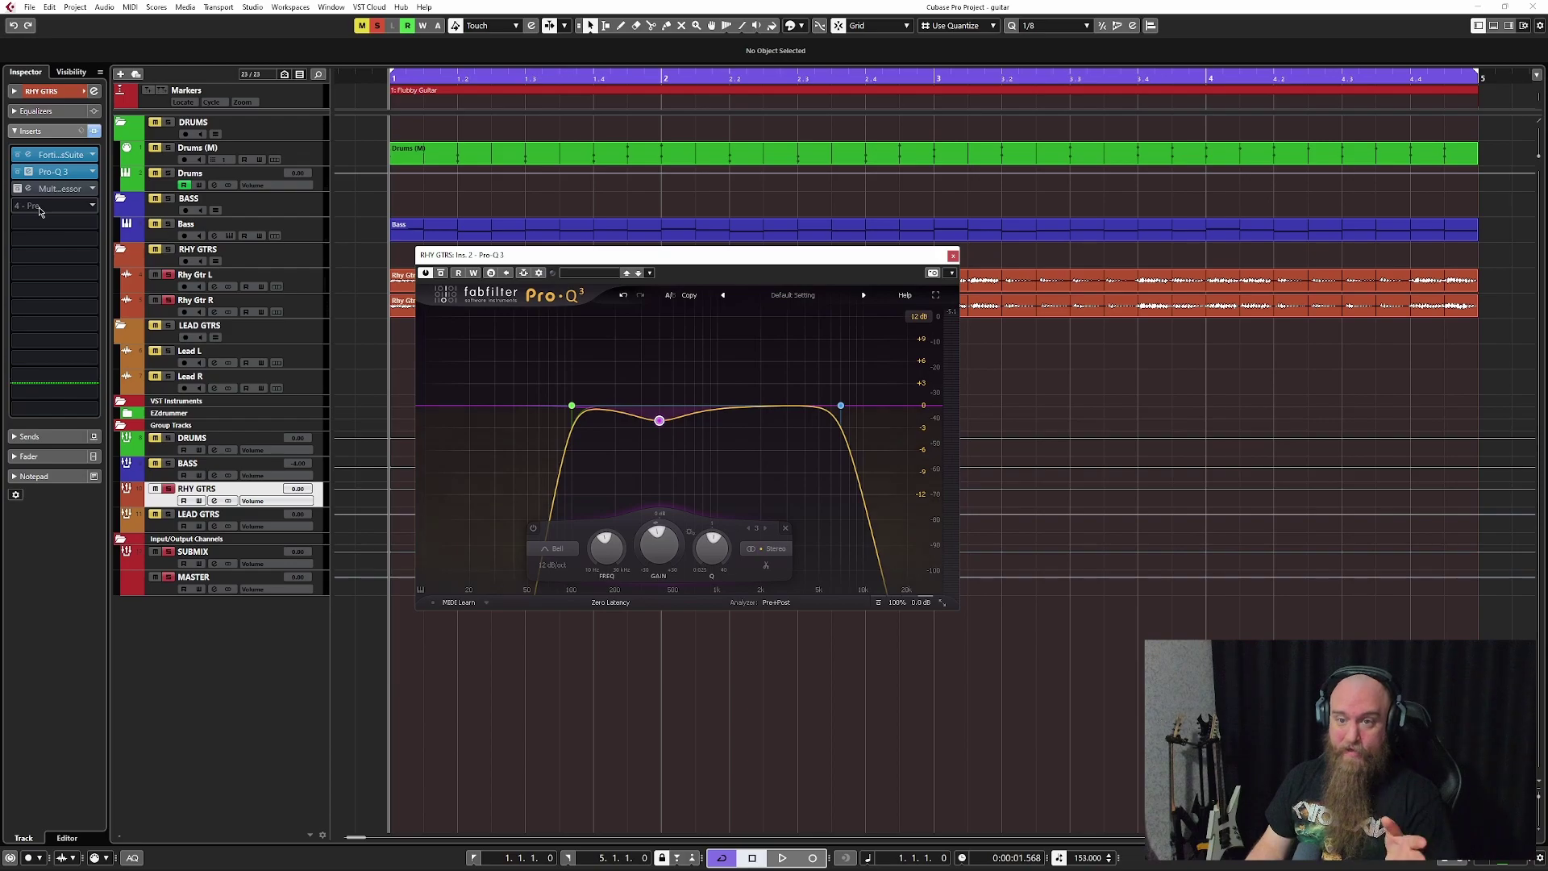
# Open the MultibandCompressor and arrange it beside the Pro-Q 3 window
pyautogui.click(17, 190)
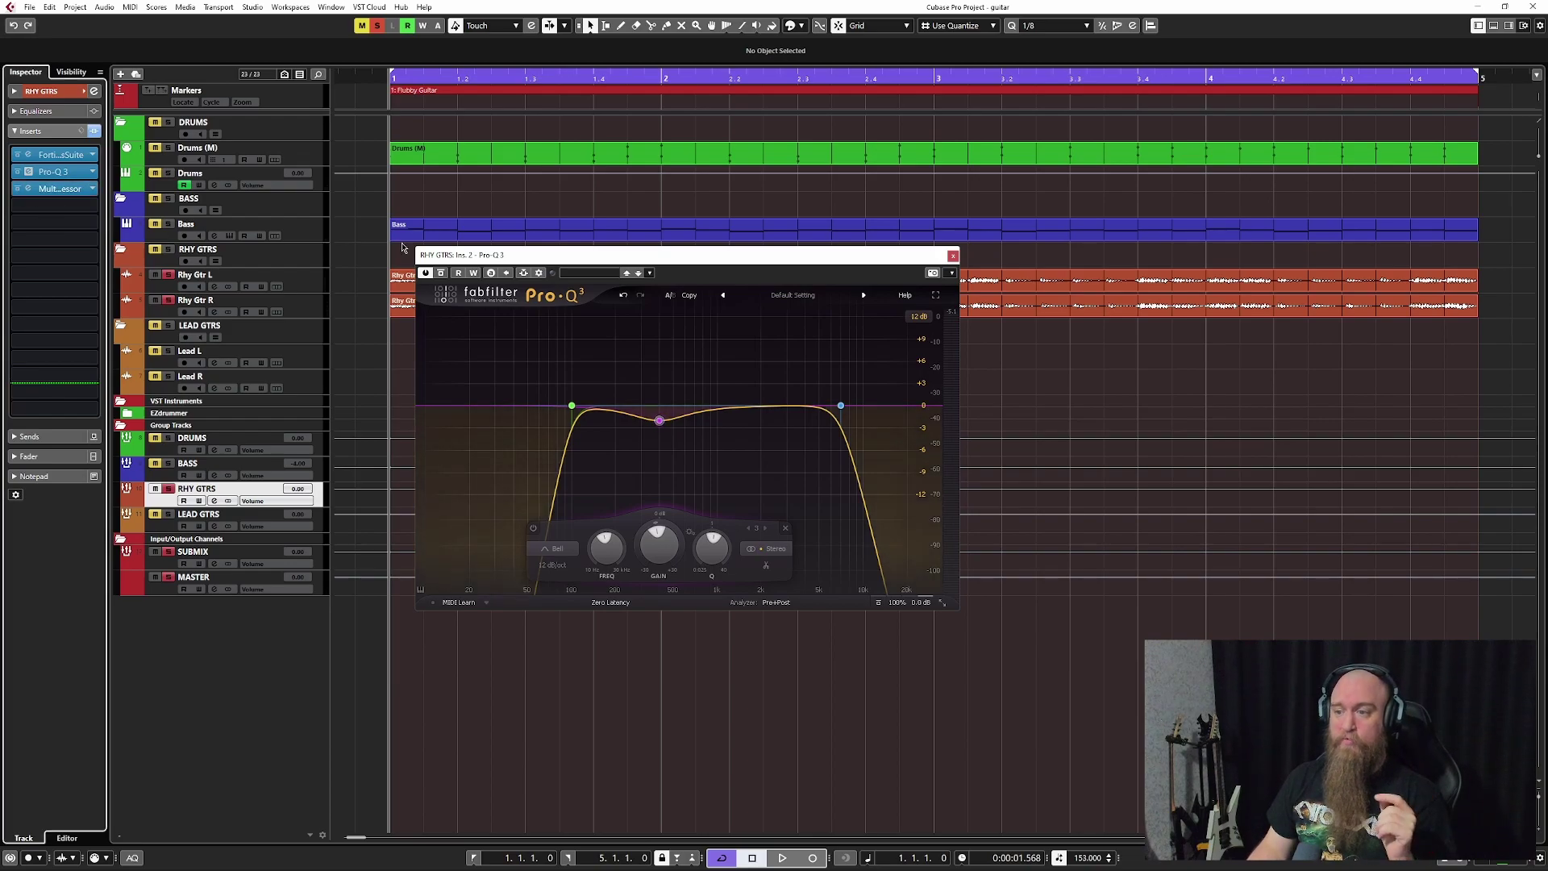
pyautogui.click(69, 196)
pyautogui.moveTo(621, 211); pyautogui.dragTo(1154, 284)
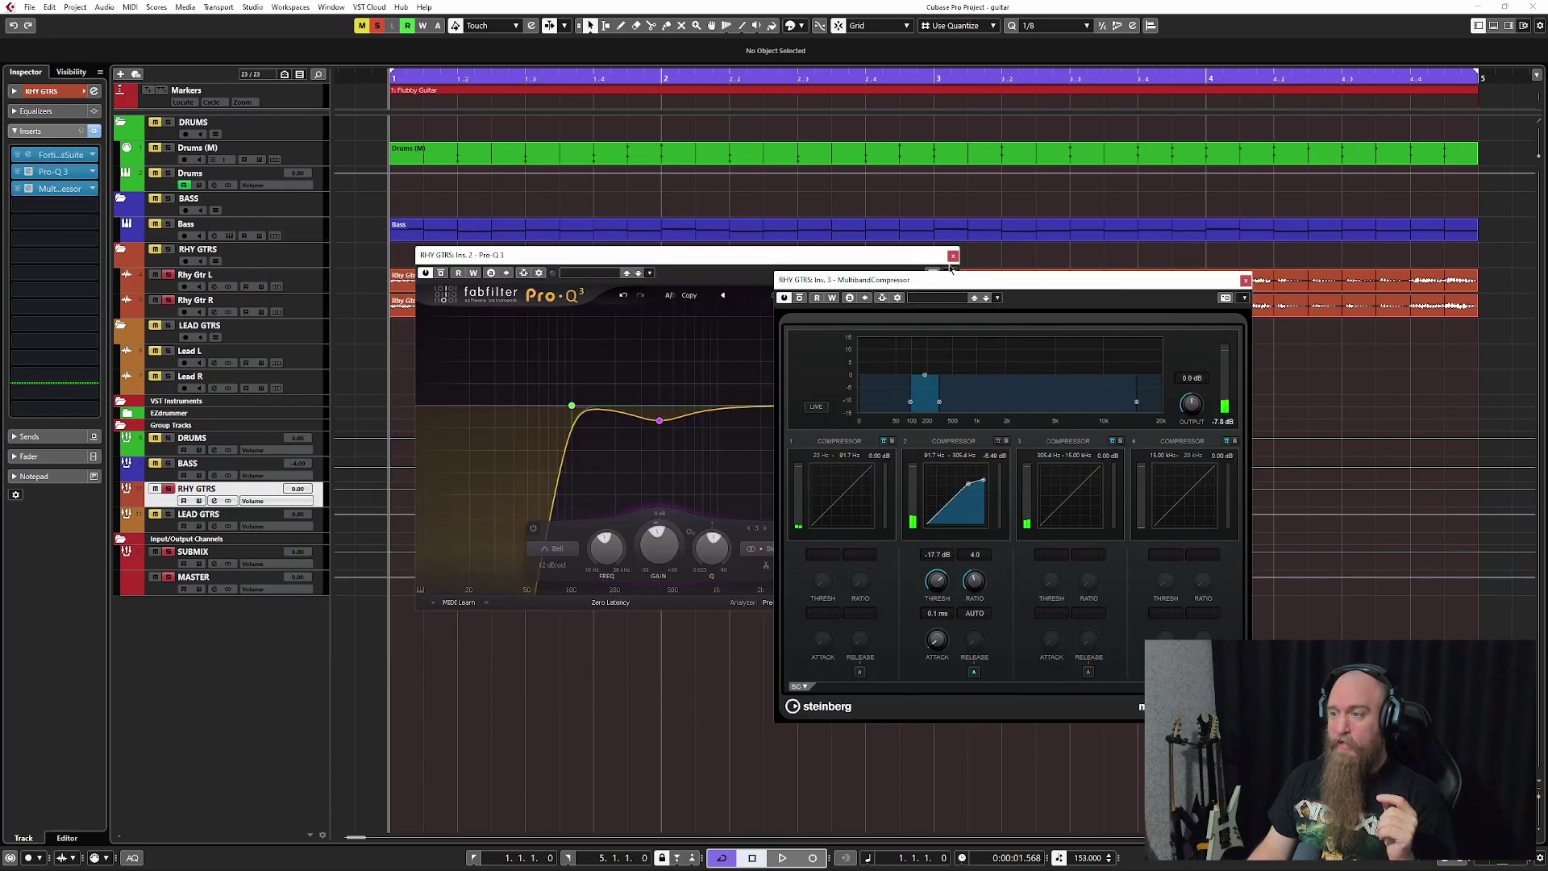
pyautogui.moveTo(781, 256); pyautogui.dragTo(571, 287)
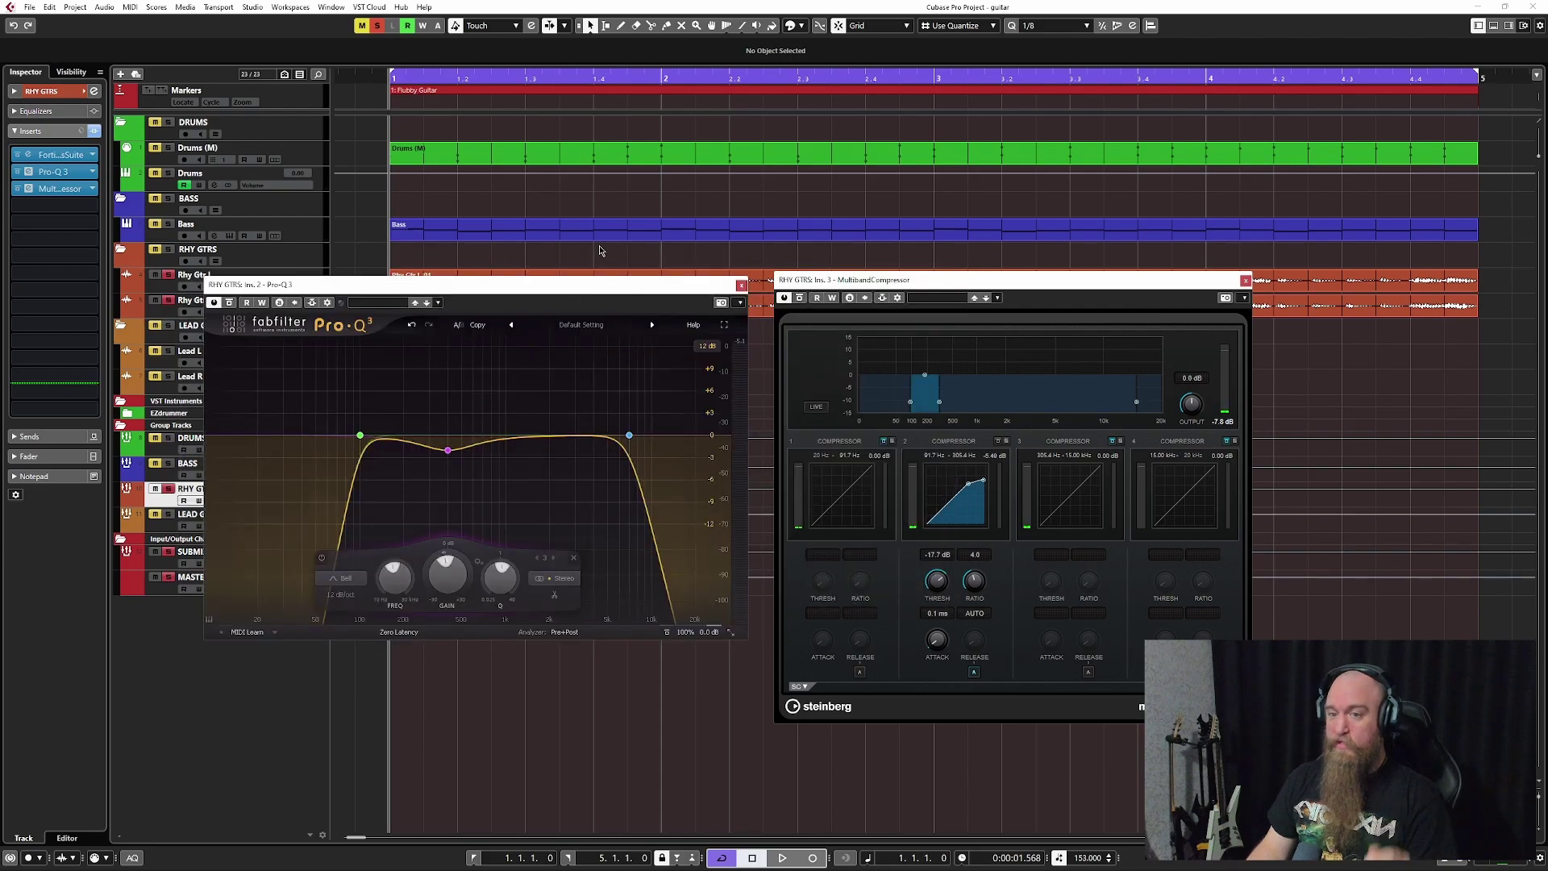
# Play the soloed guitars, bypassing then re-enabling Pro-Q 3 and the compressor, then stop
pyautogui.press('space')
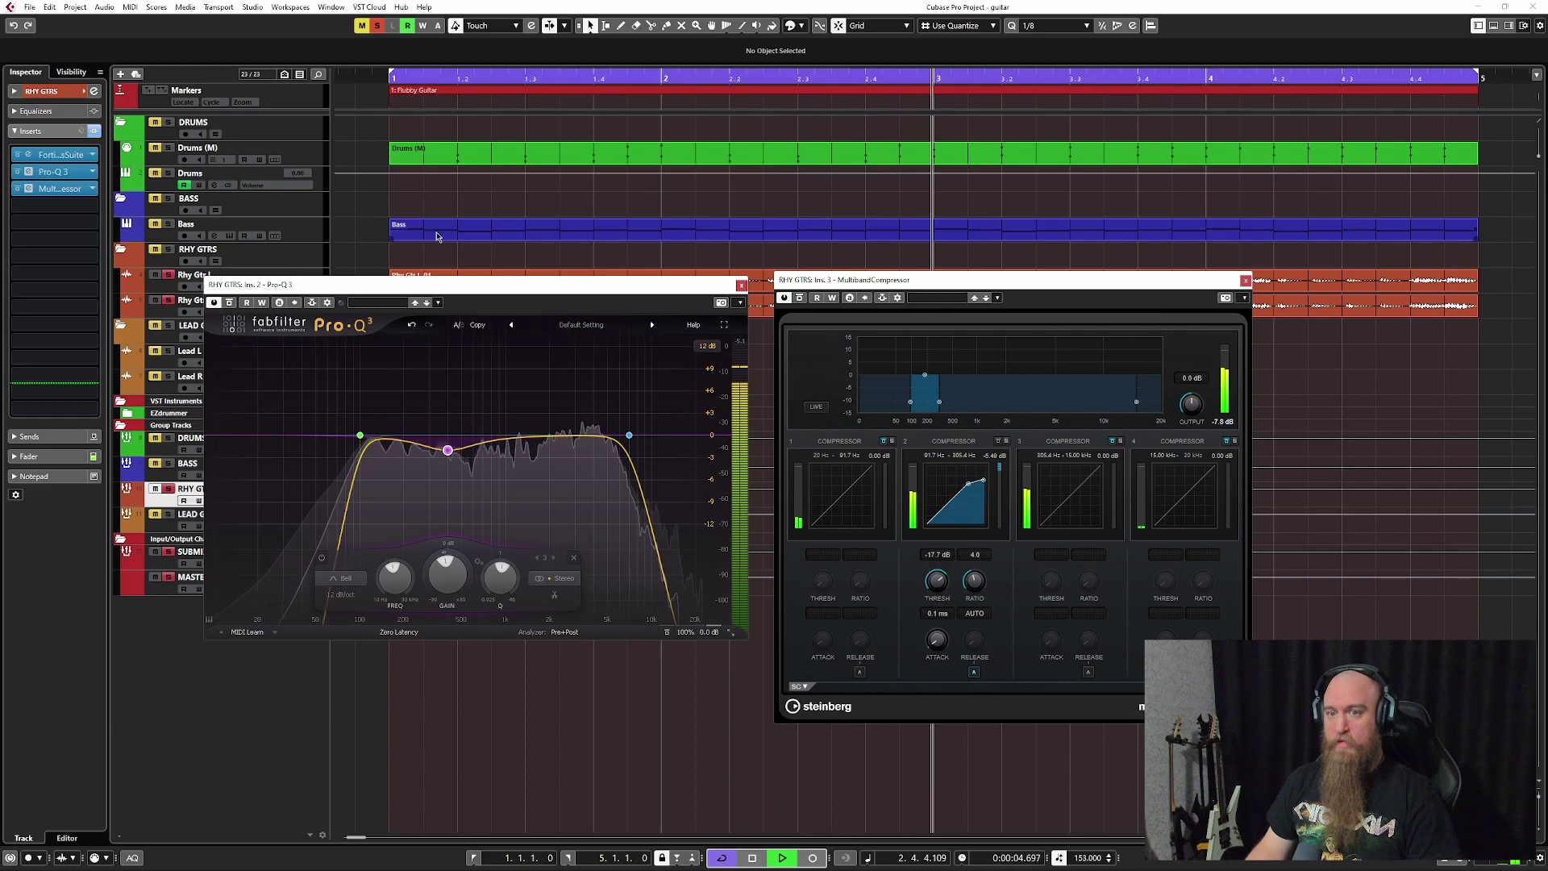
pyautogui.click(18, 171)
pyautogui.click(17, 189)
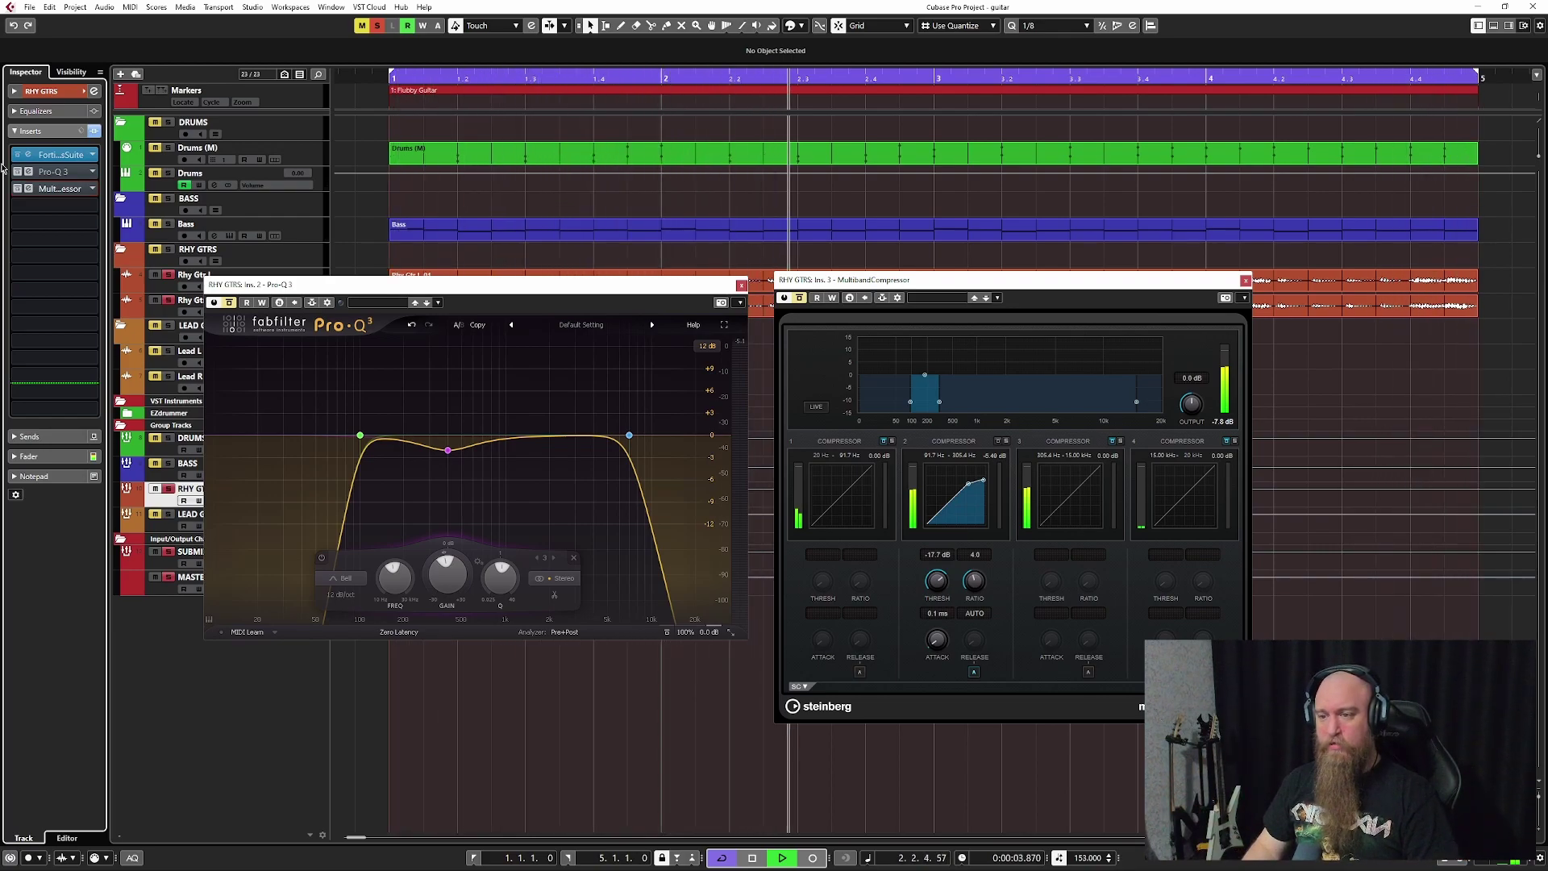
pyautogui.click(18, 171)
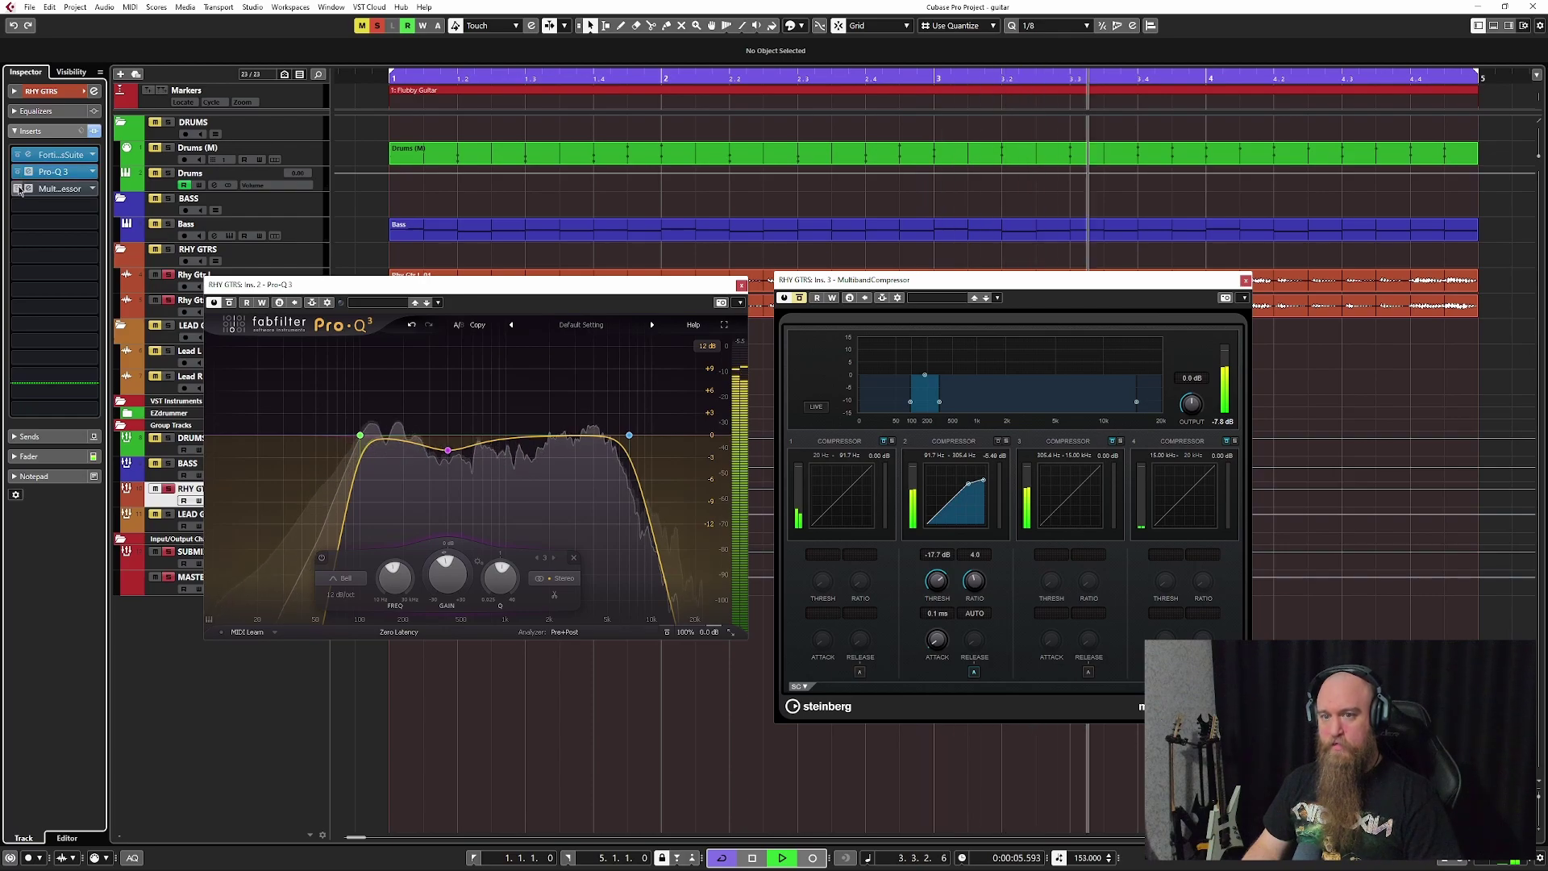
pyautogui.click(18, 189)
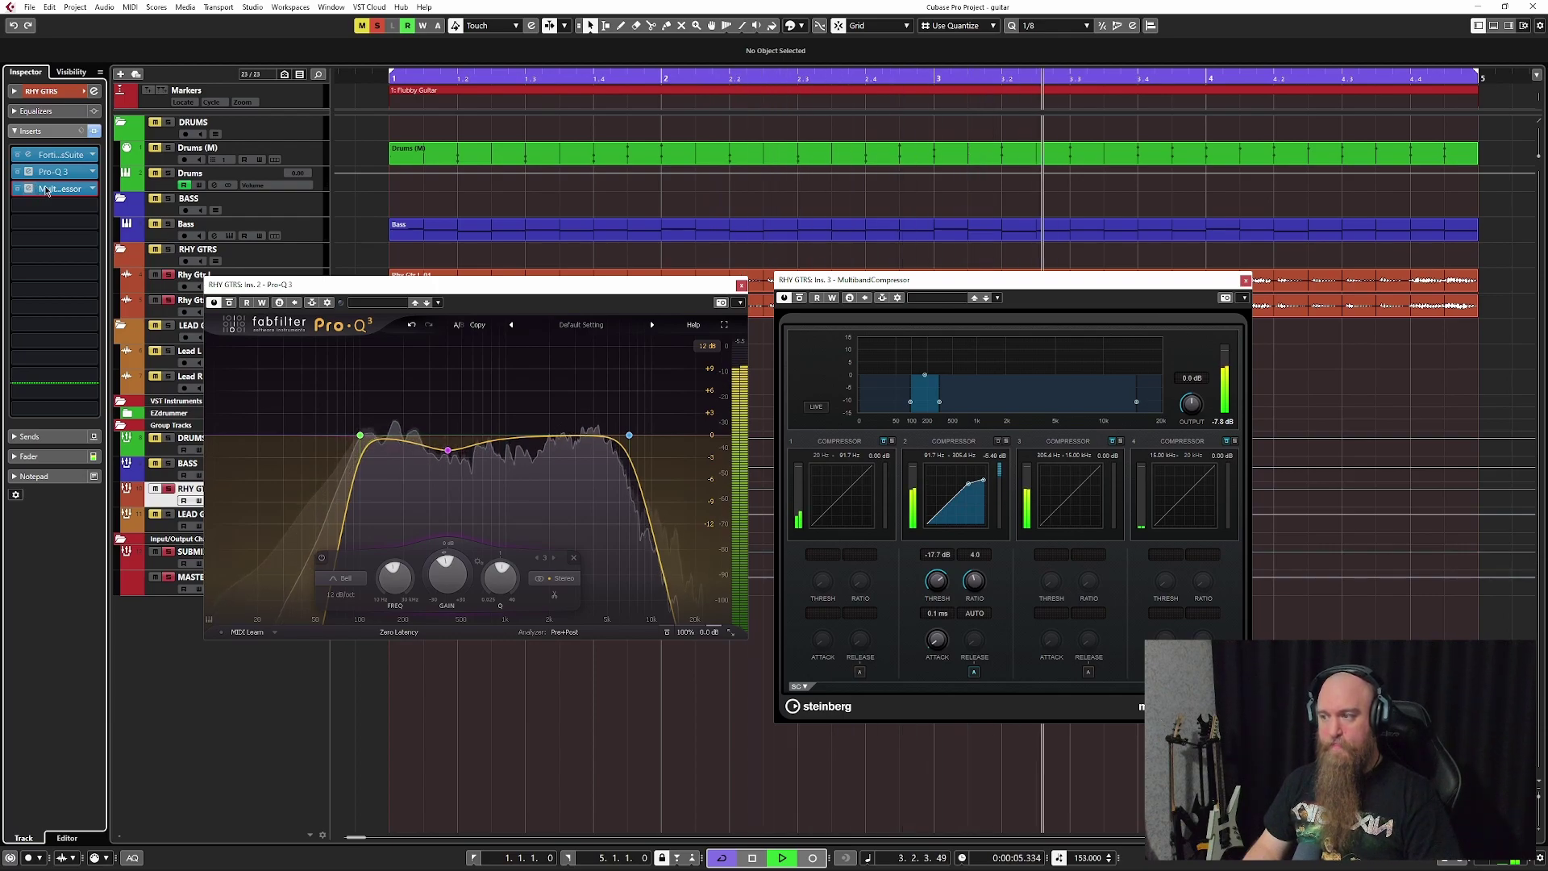
pyautogui.press('space')
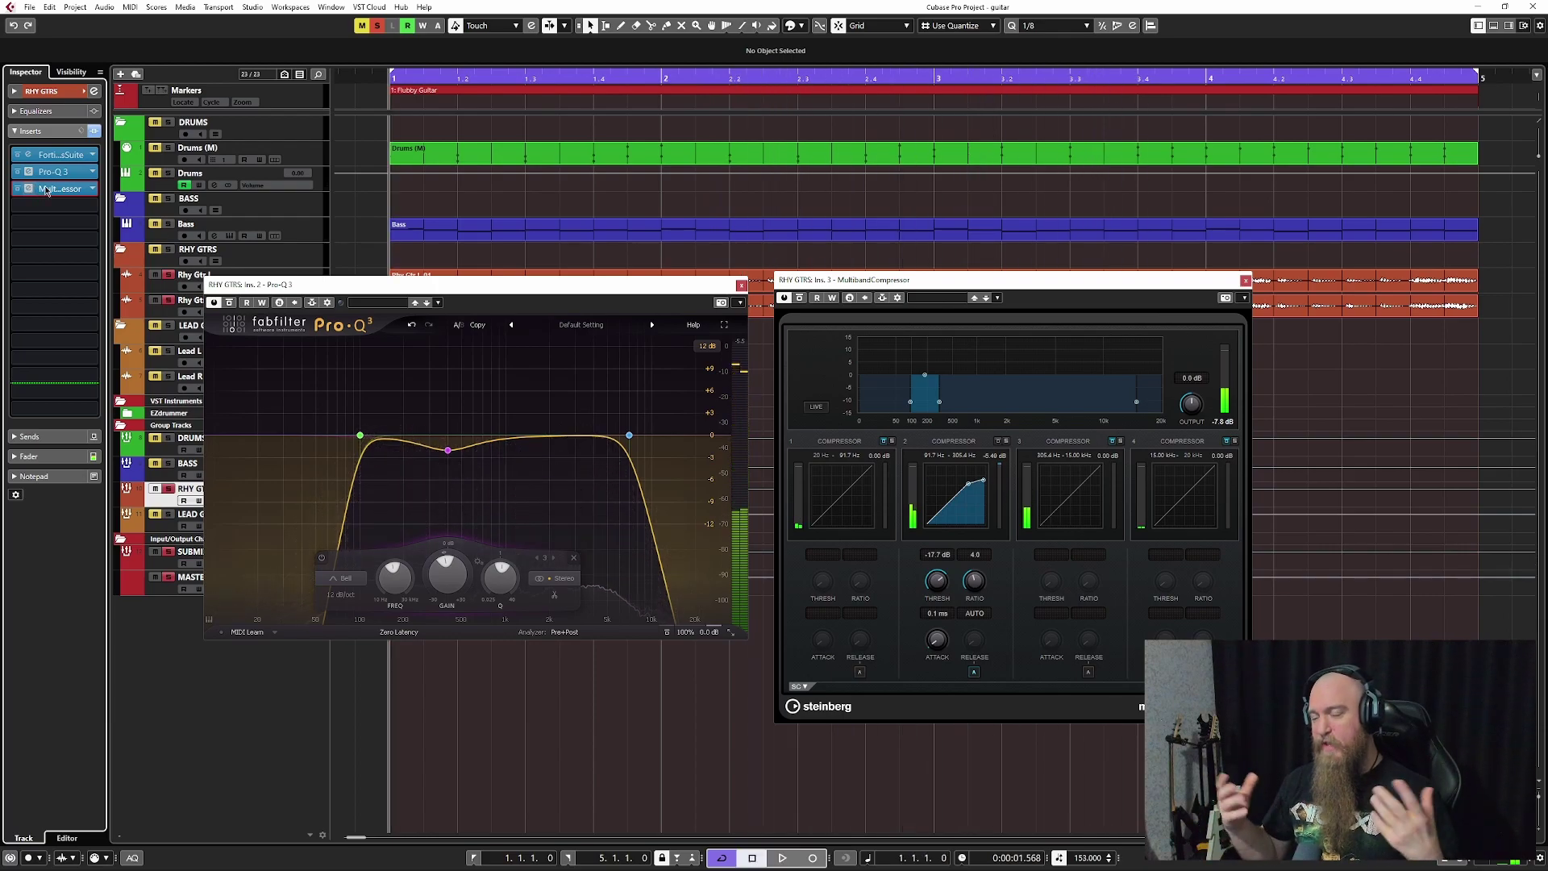
# Close the Pro-Q 3 and compressor windows and clear all solos with Alt+S
pyautogui.click(741, 285)
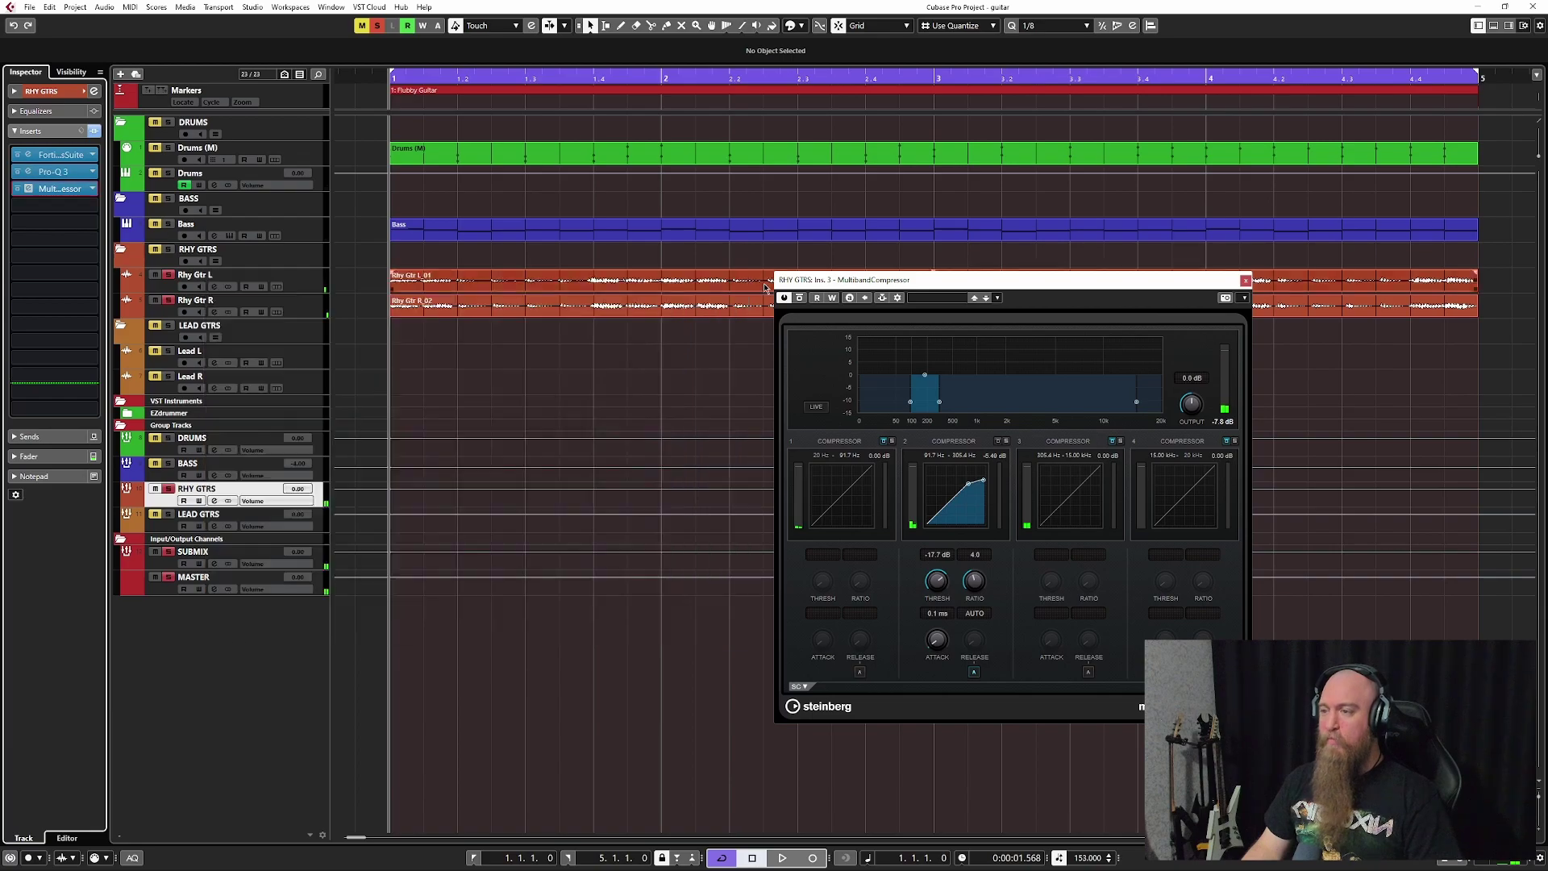
pyautogui.click(1246, 281)
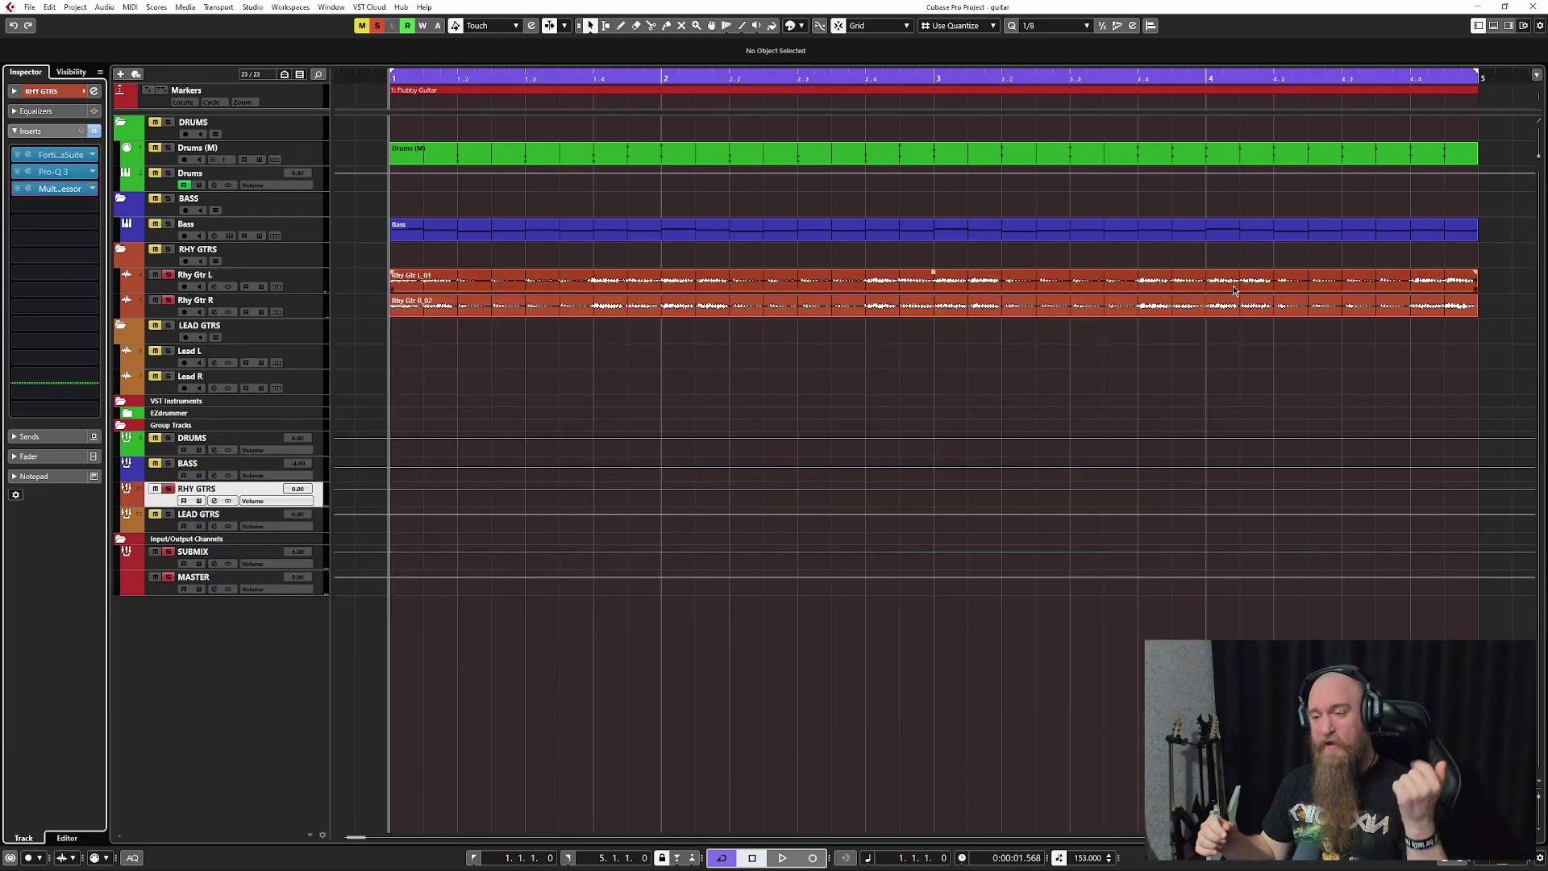
pyautogui.hotkey('alt', 's')
# Play the full mix with Pro-Q 3 and the MultibandCompressor bypassed, then stop
pyautogui.press('space')
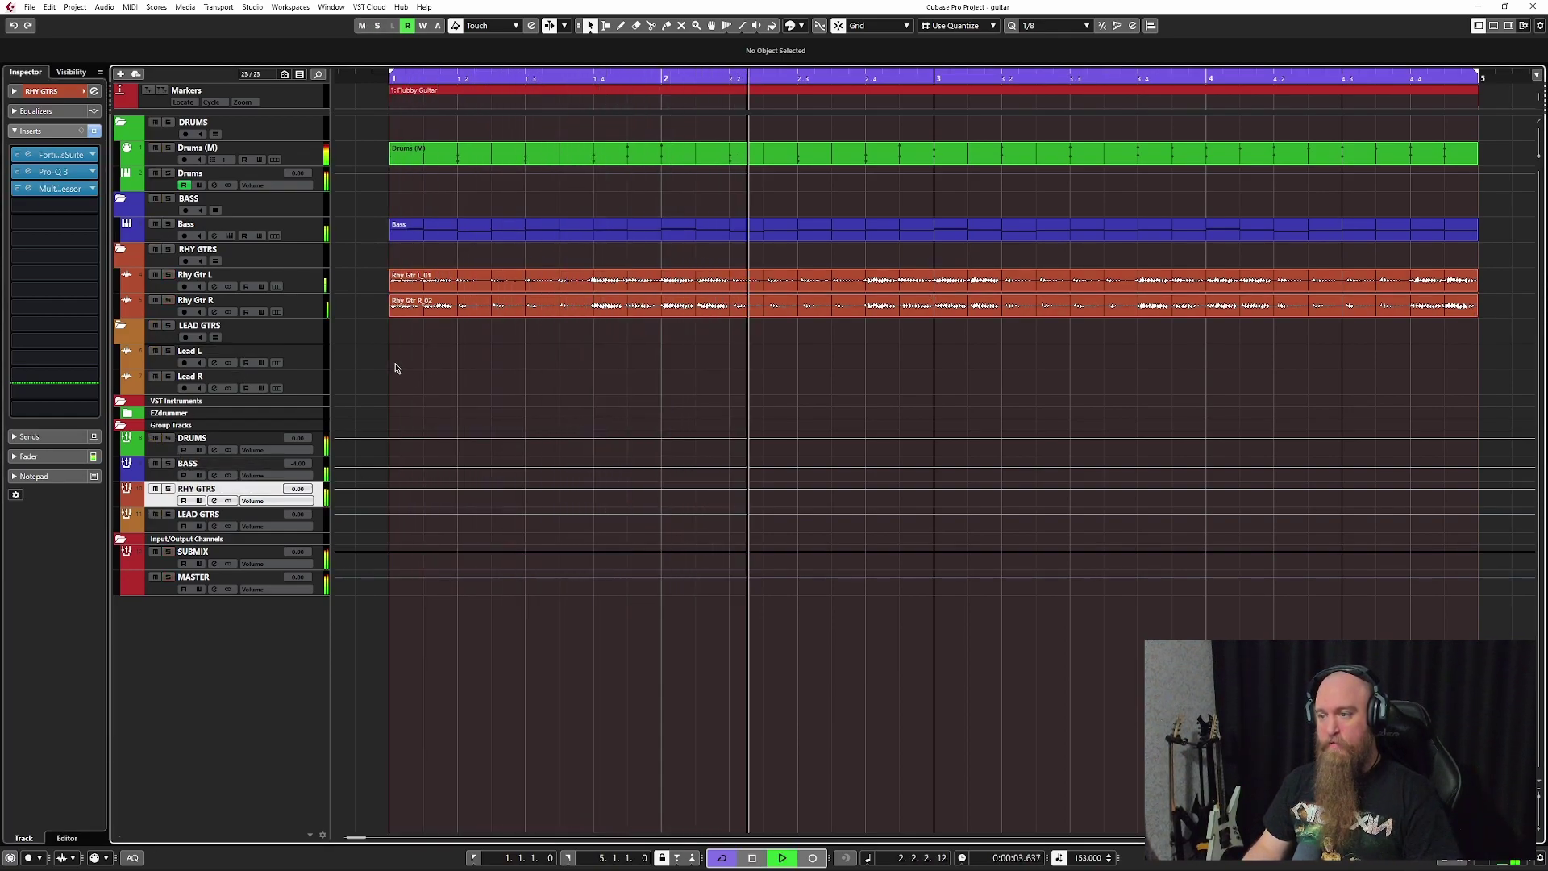
pyautogui.click(18, 171)
pyautogui.click(18, 189)
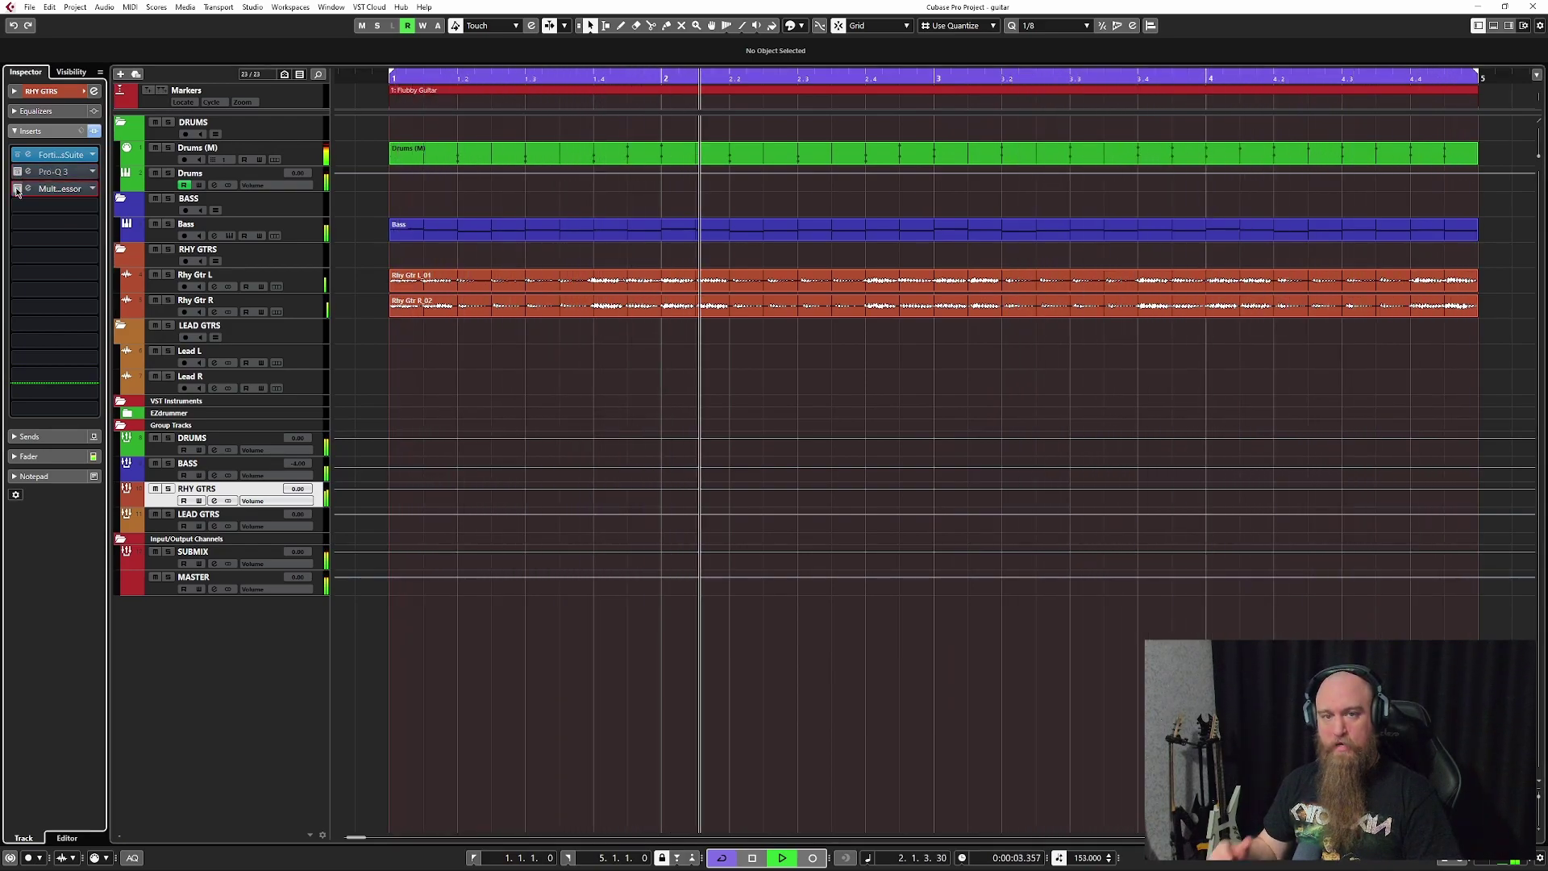
pyautogui.press('space')
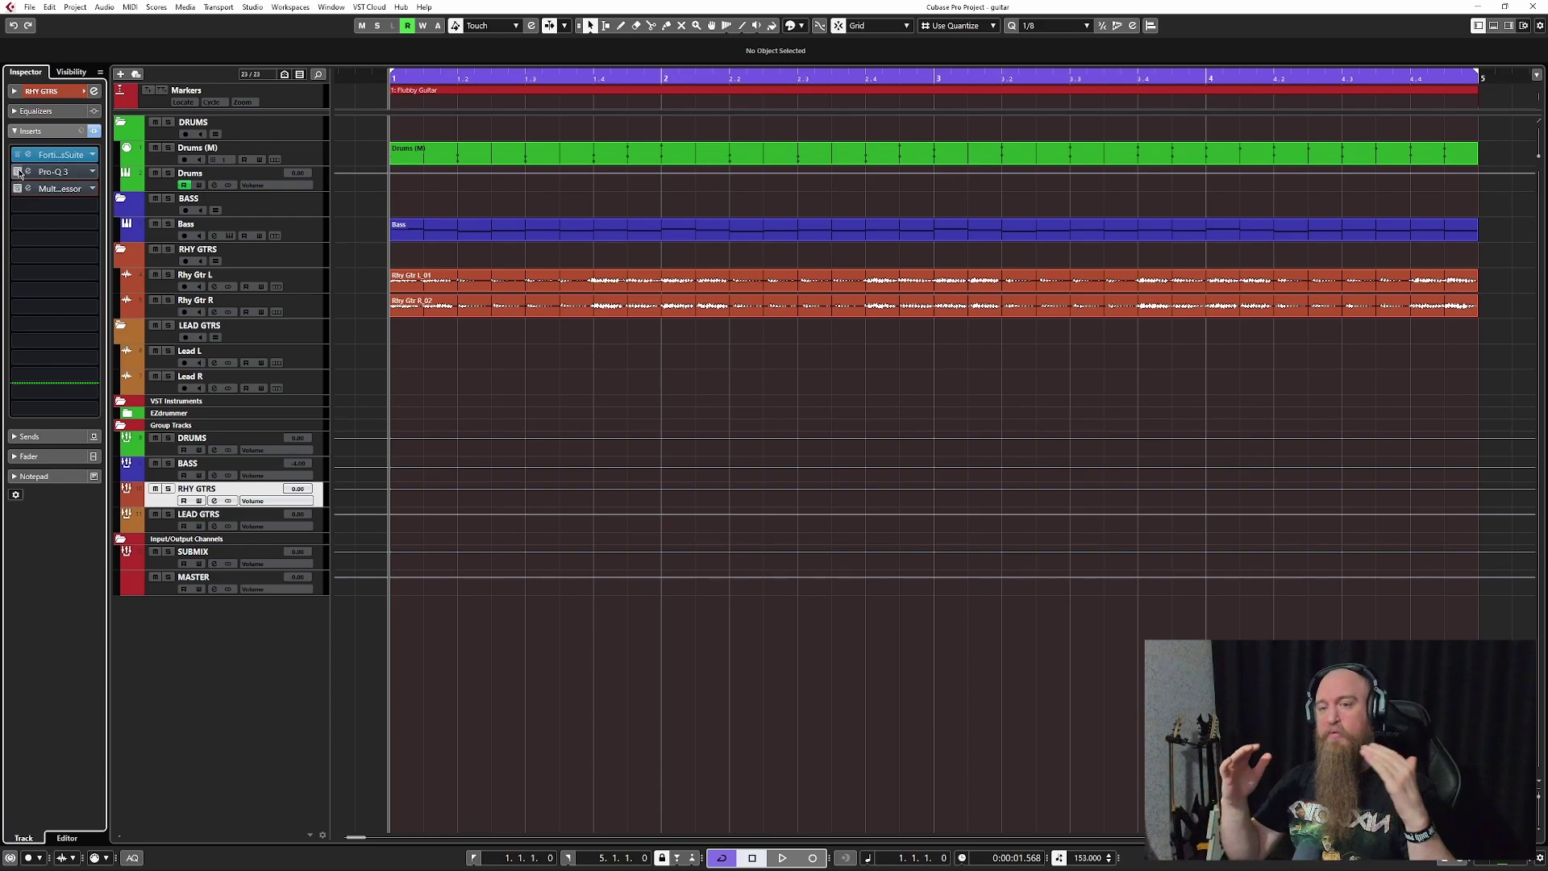
# Play the full mix, enabling then bypassing Pro-Q 3 and the compressor, and stop
pyautogui.press('space')
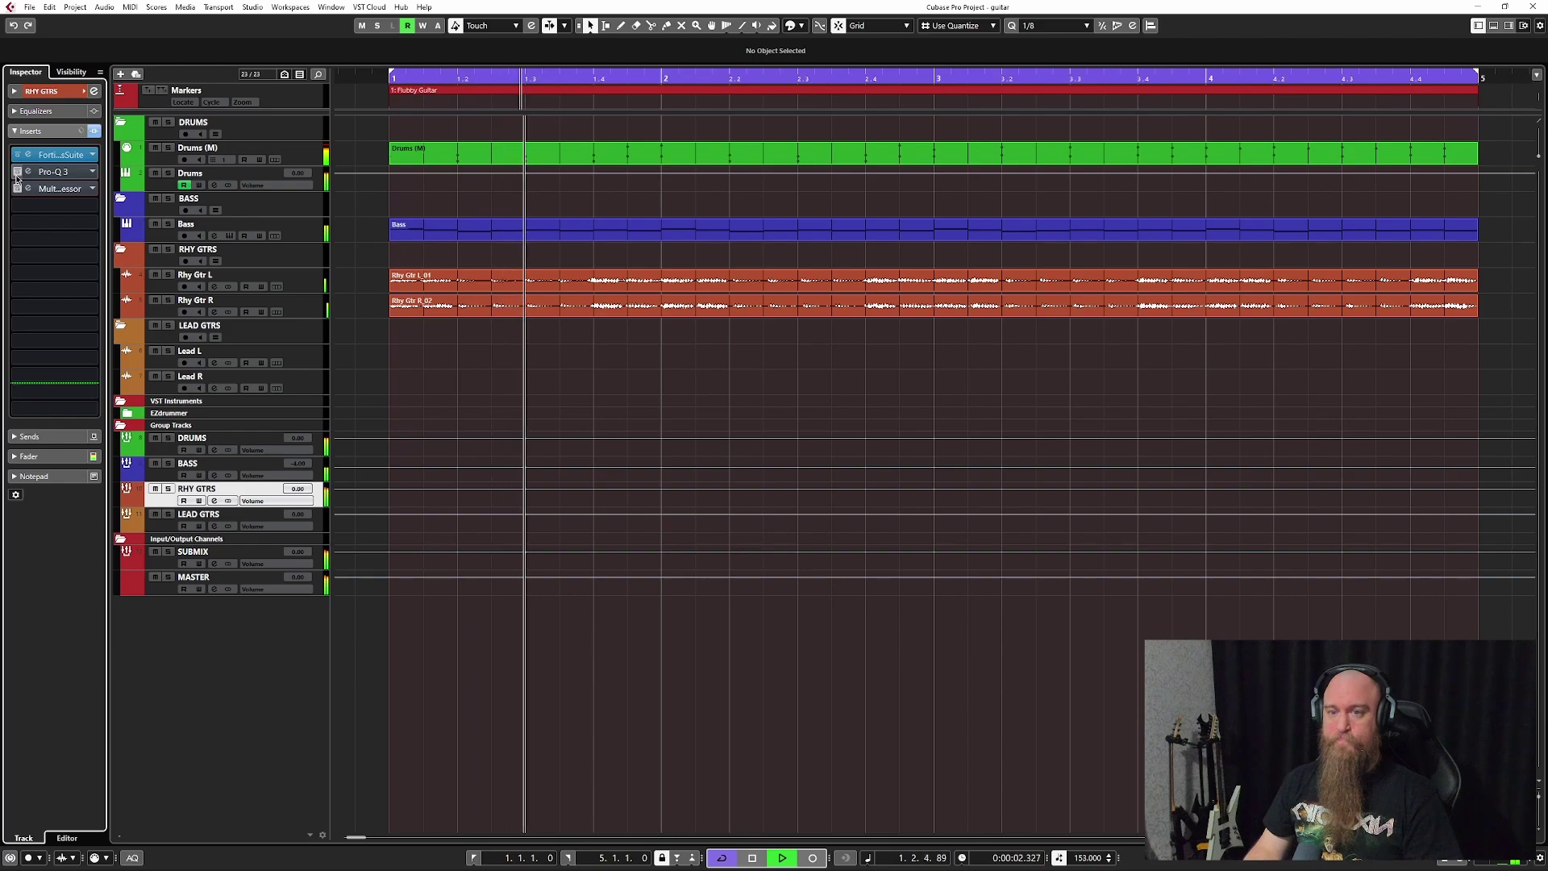
pyautogui.click(17, 172)
pyautogui.click(17, 189)
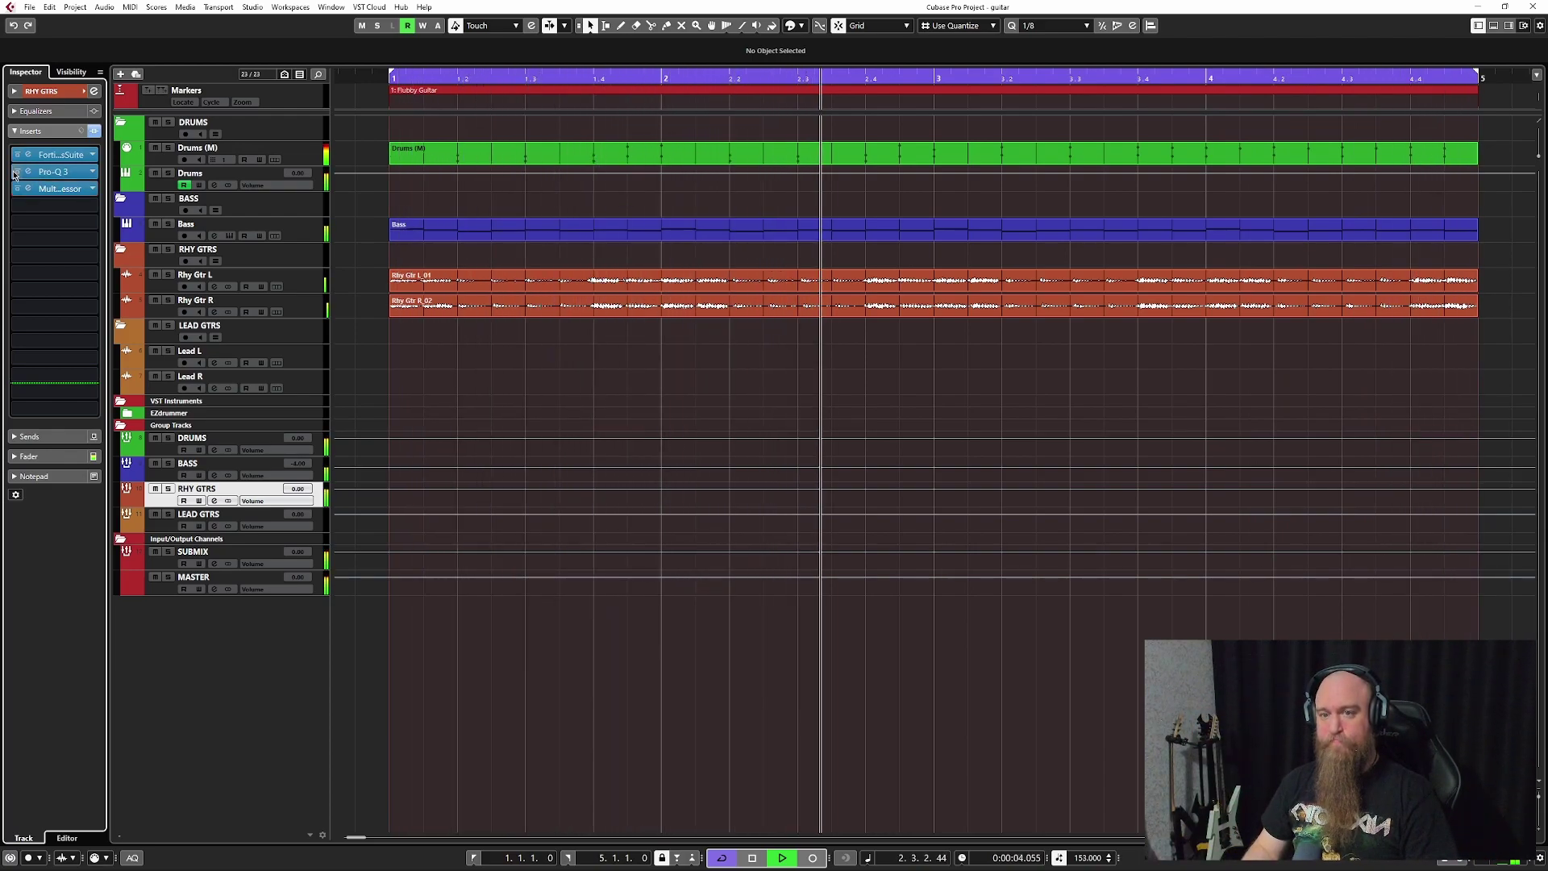
pyautogui.click(16, 171)
pyautogui.click(17, 188)
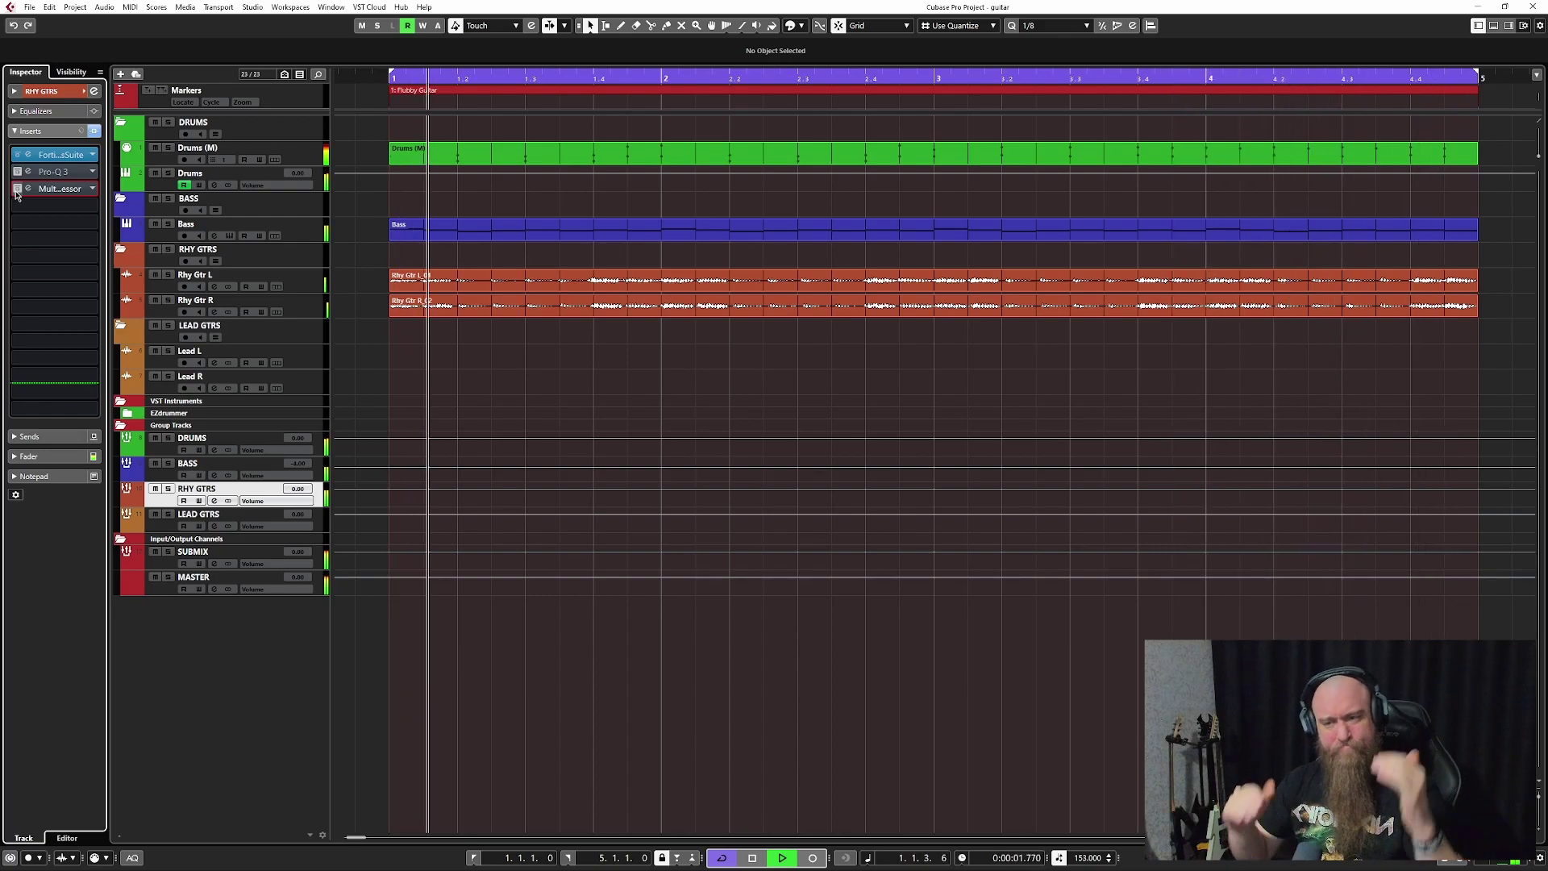
pyautogui.press('space')
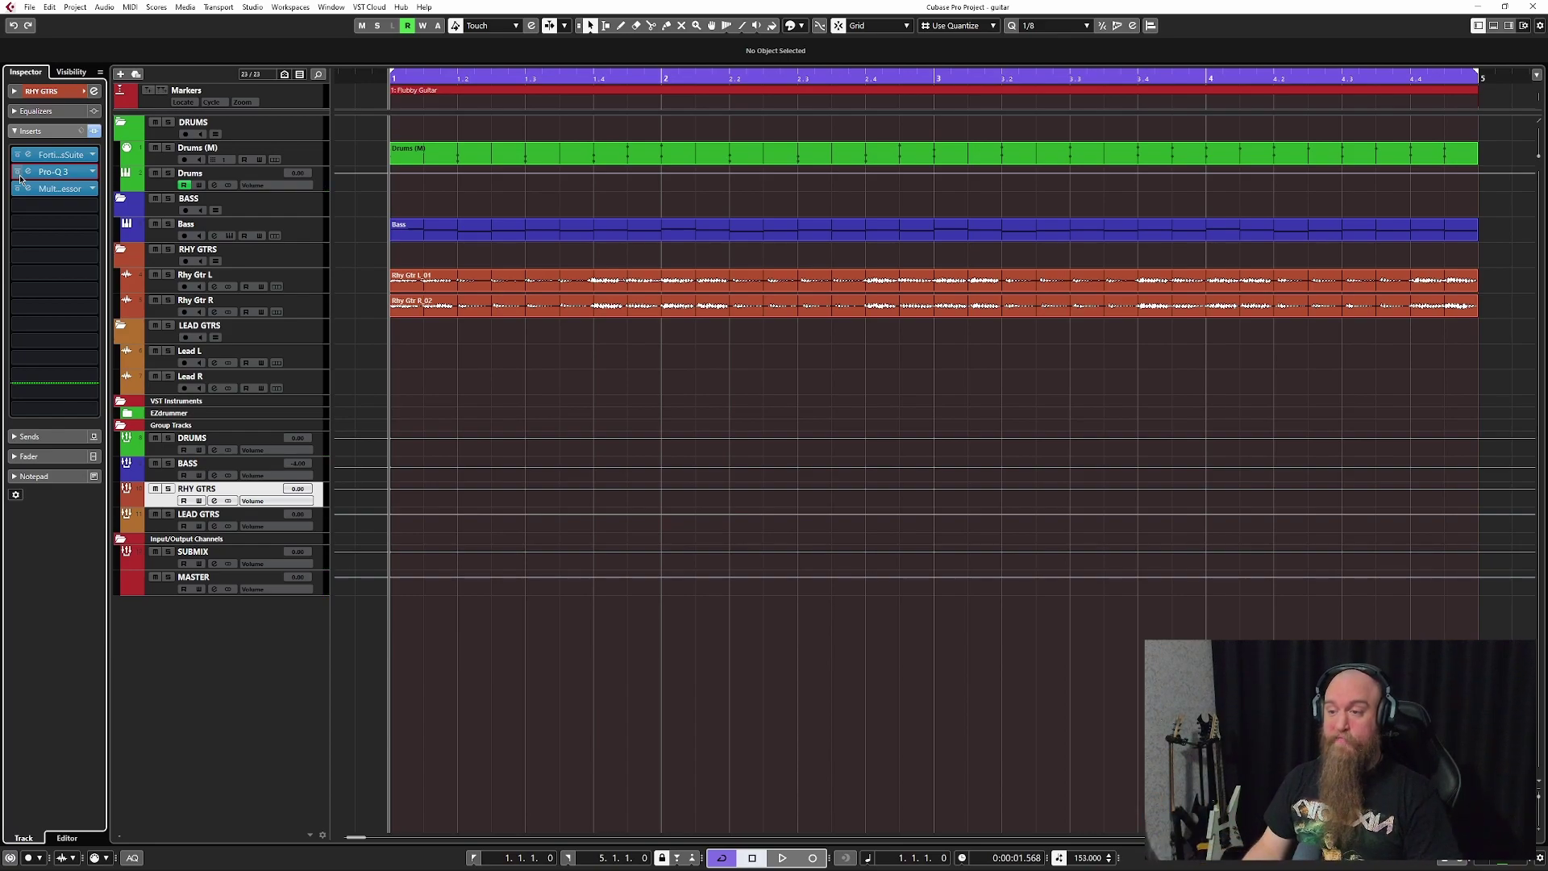
# Play again, bypassing then re-enabling both Pro-Q 3 and the compressor, and stop
pyautogui.press('space')
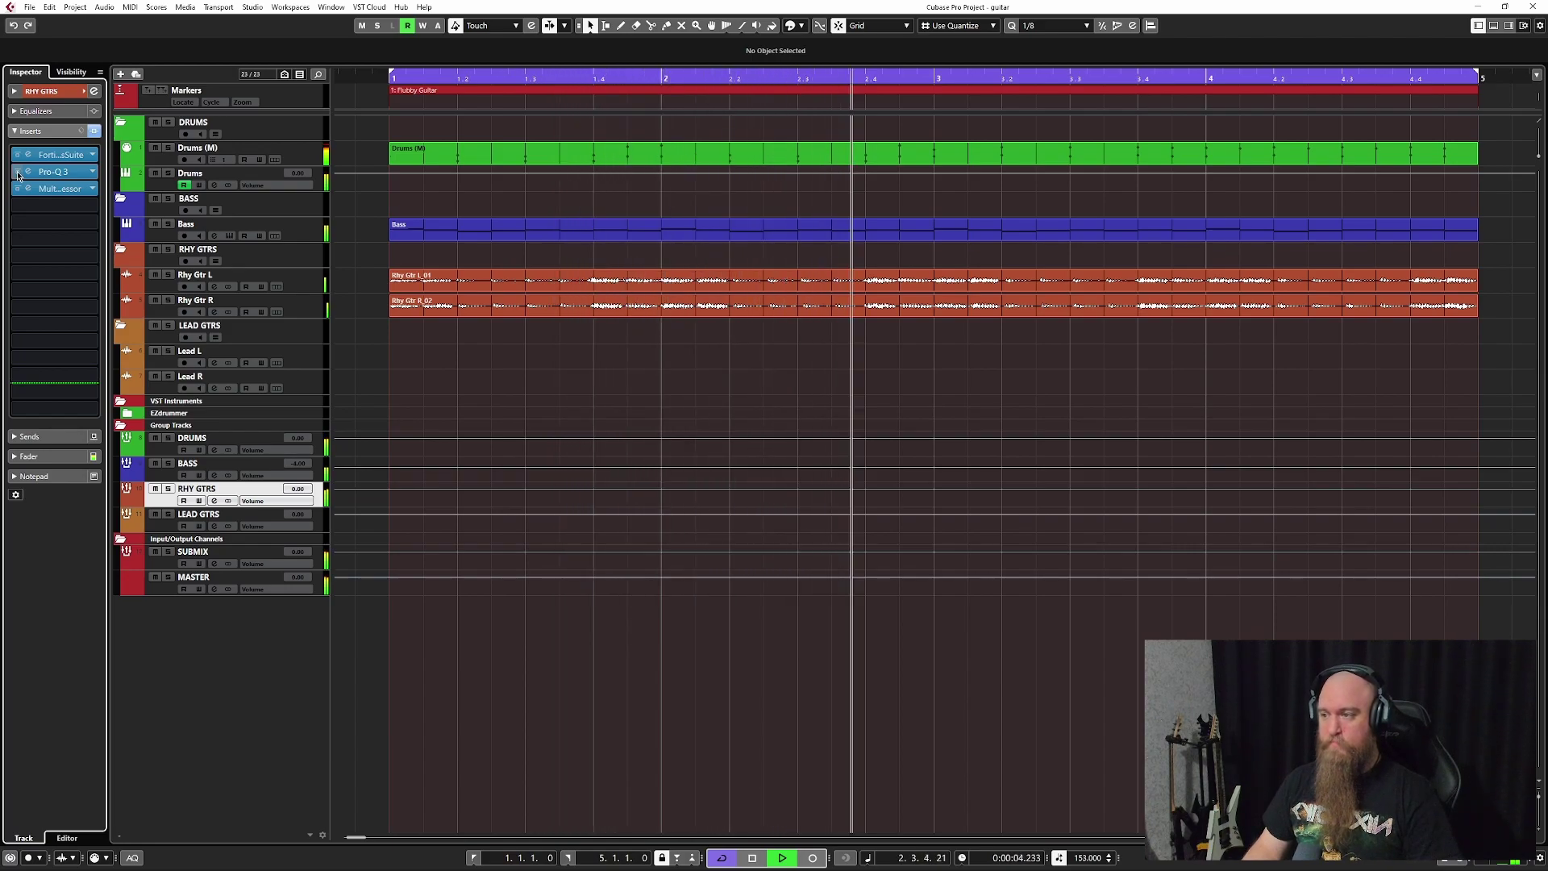
pyautogui.click(17, 172)
pyautogui.click(17, 188)
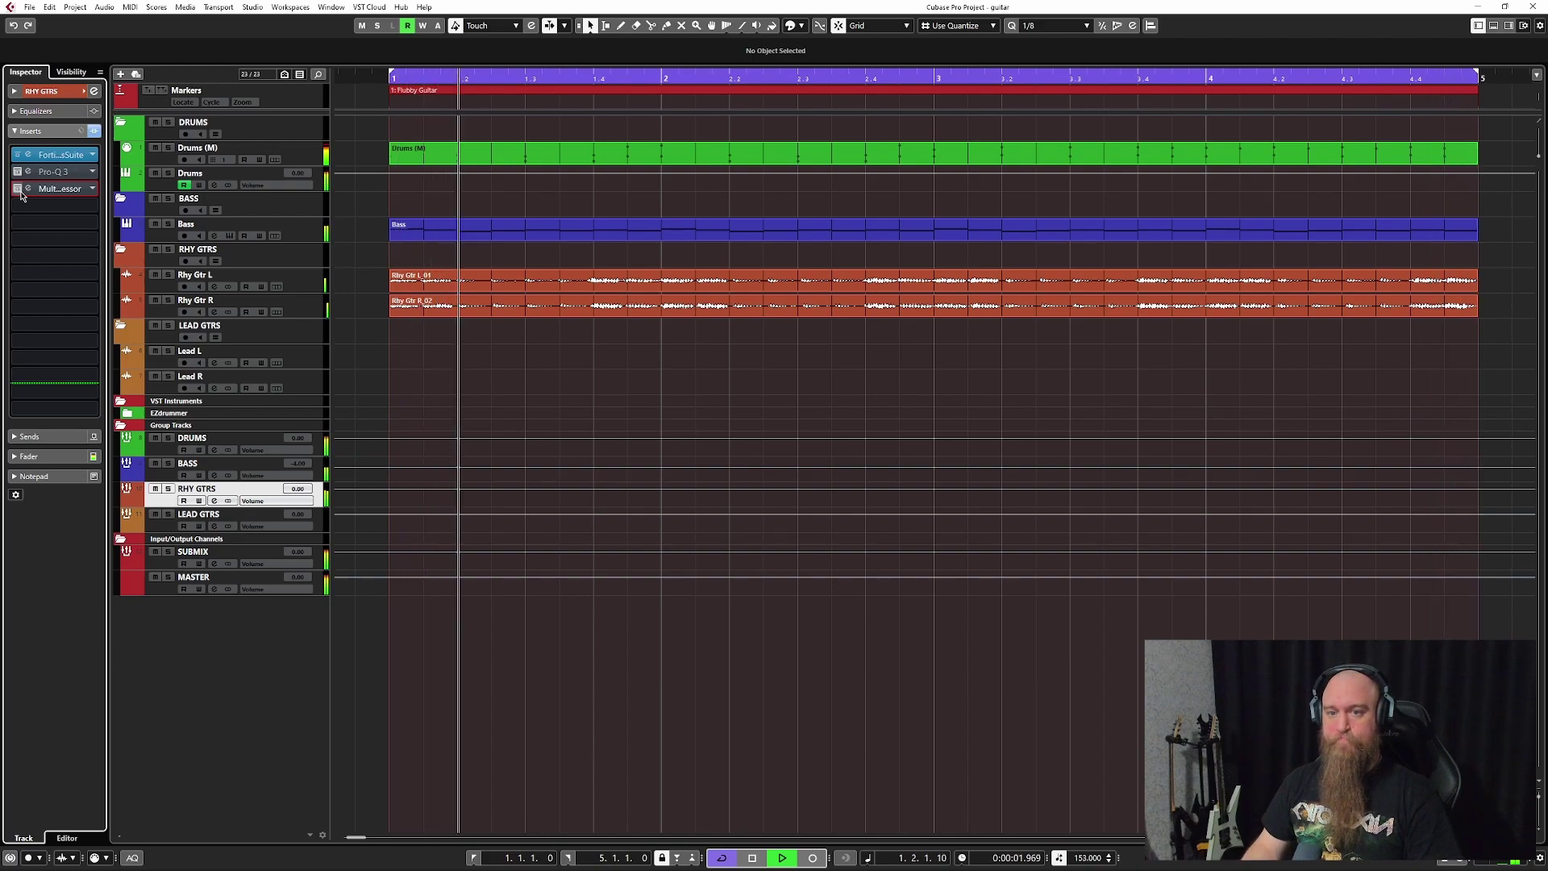
pyautogui.click(18, 189)
pyautogui.click(17, 172)
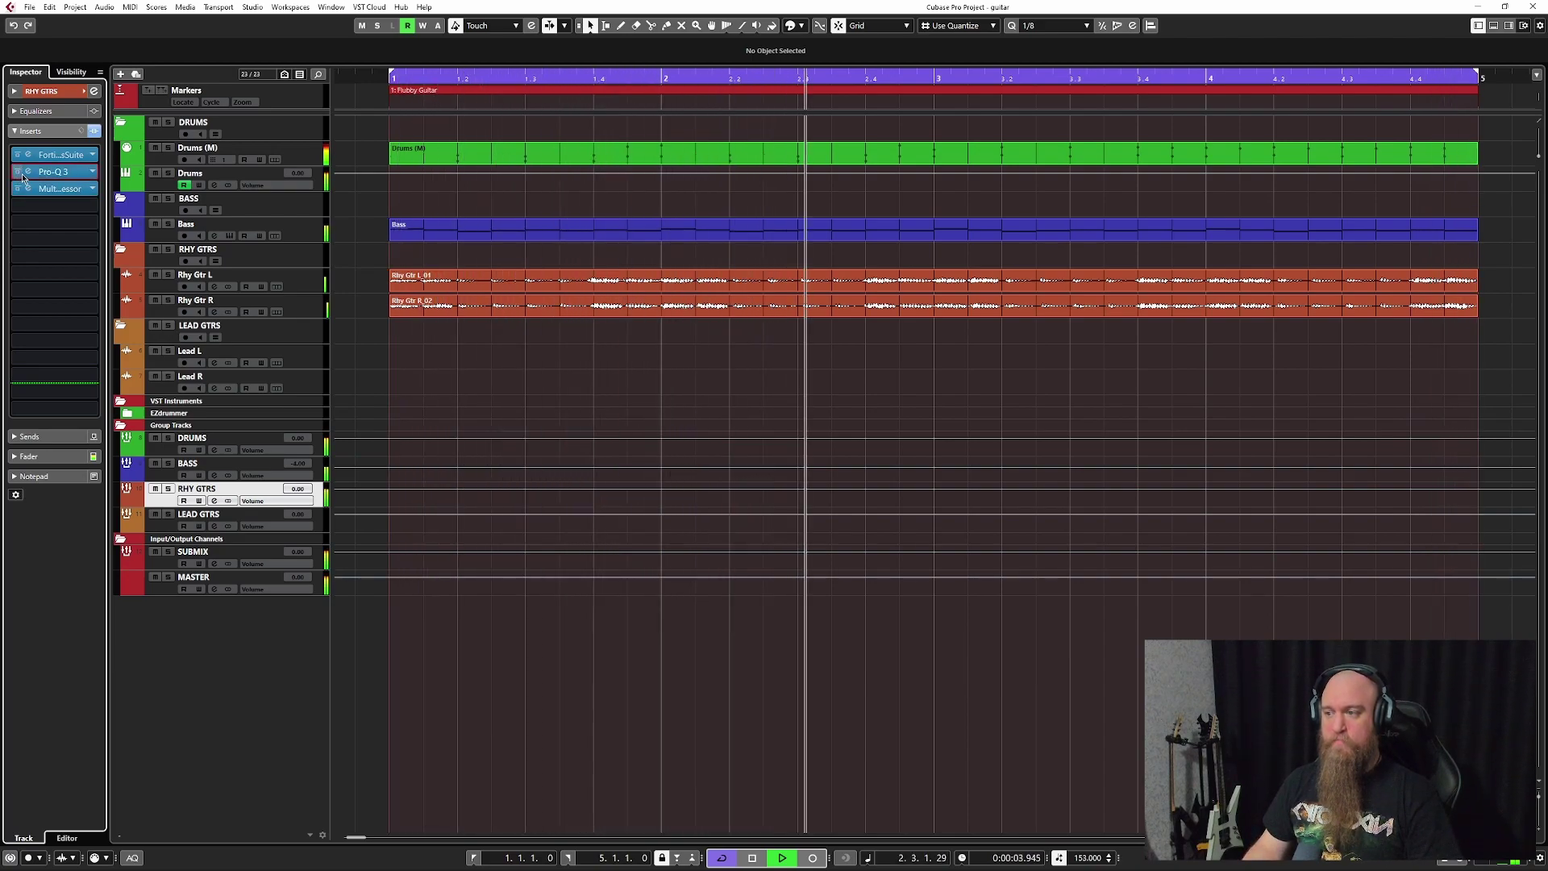
pyautogui.press('space')
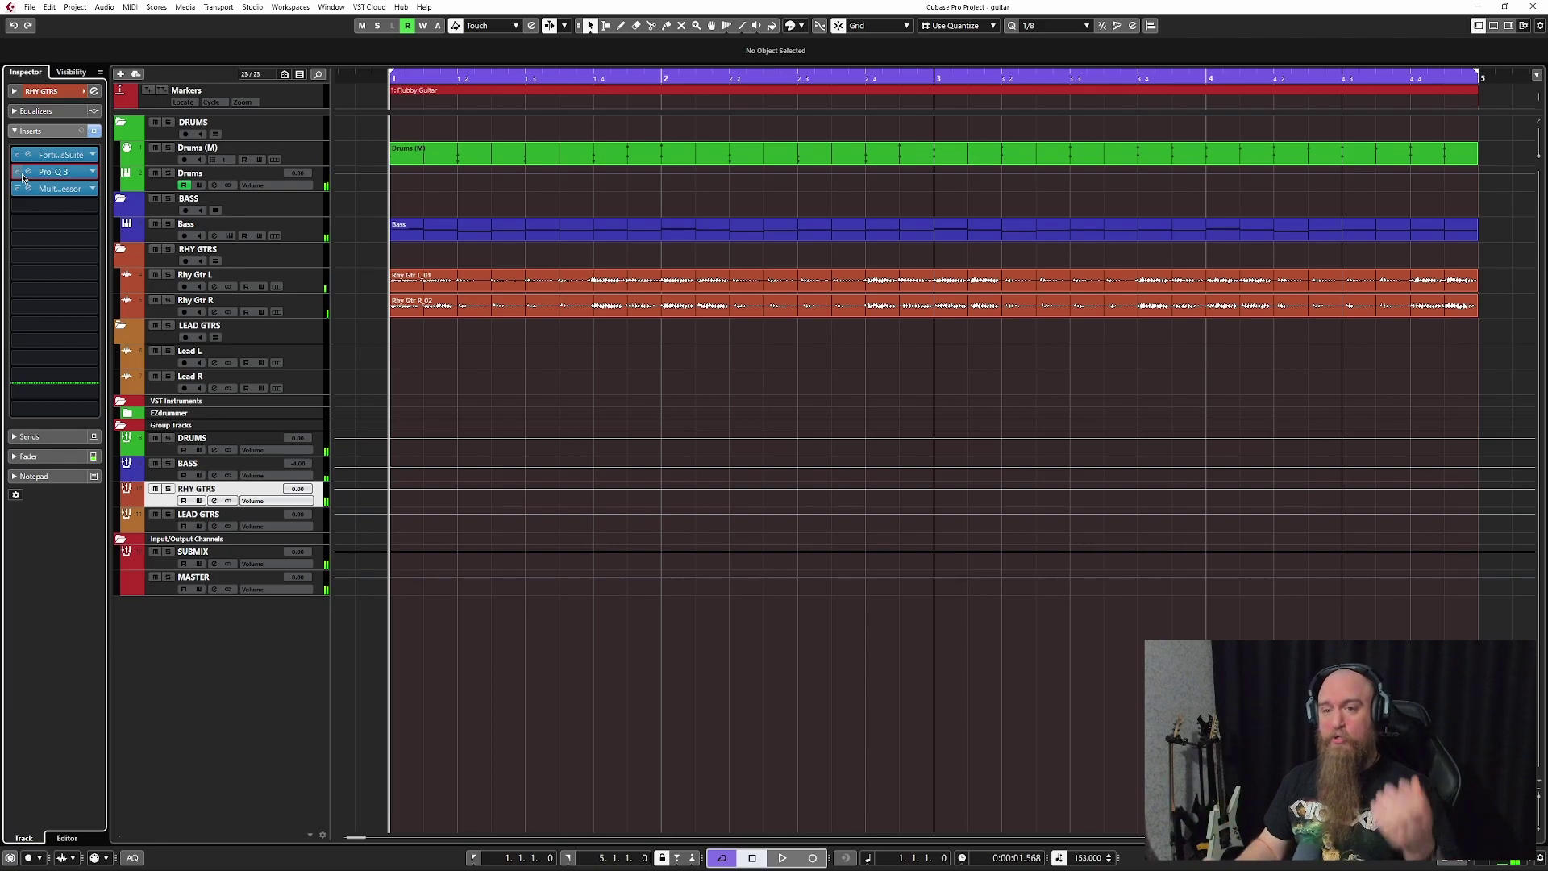
# Reopen the Pro-Q 3 window from the rhythm guitar bus's Inspector insert slot
pyautogui.click(50, 170)
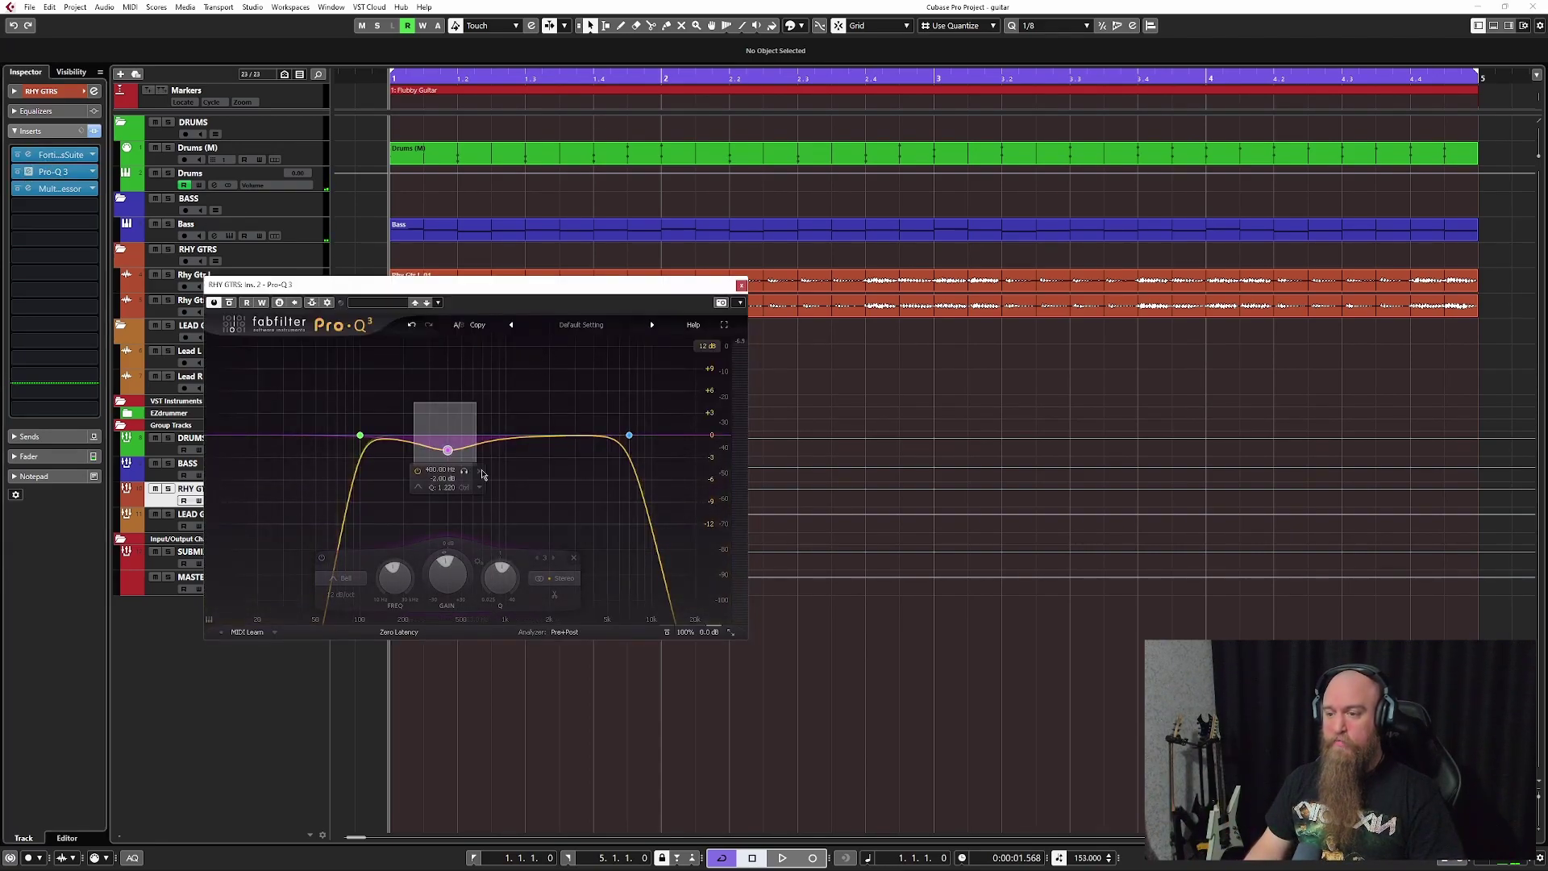